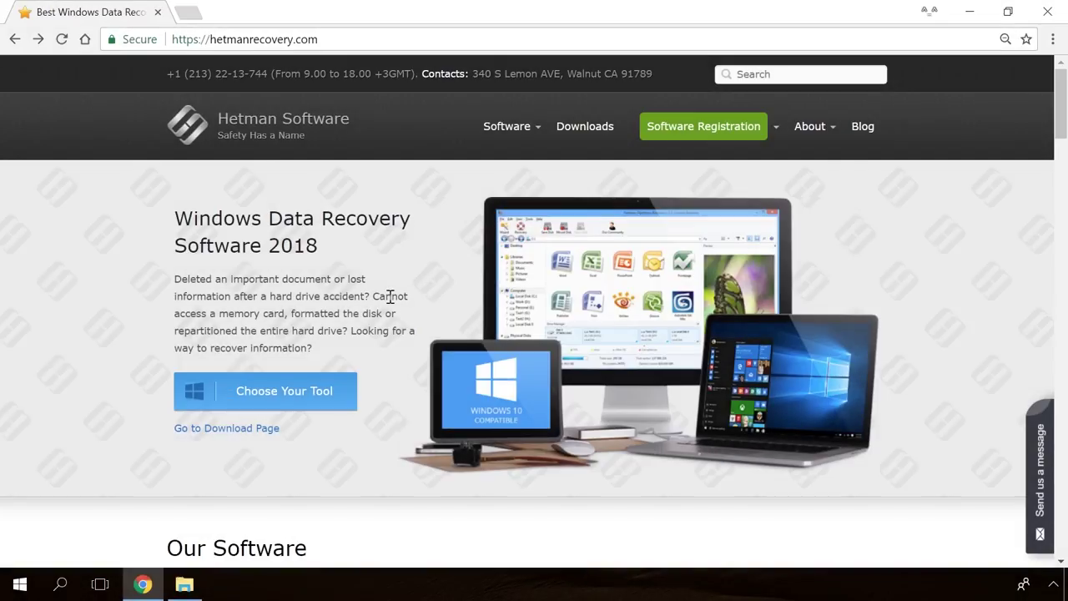
Download the Hetman Partition Recovery installer from its product page.
scroll(390, 299, down, 20)
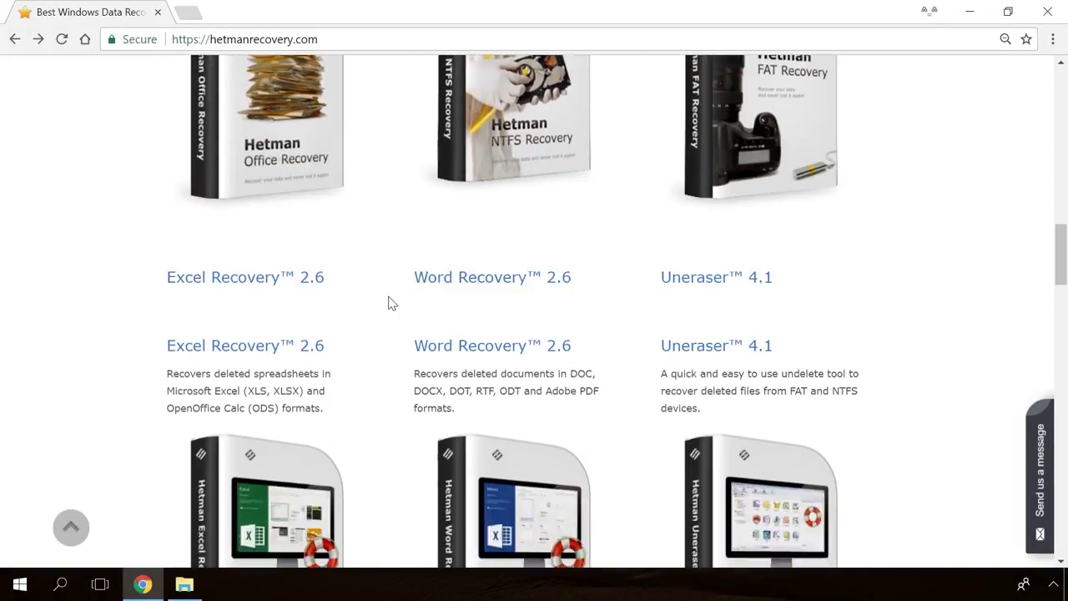
scroll(390, 303, up, 12)
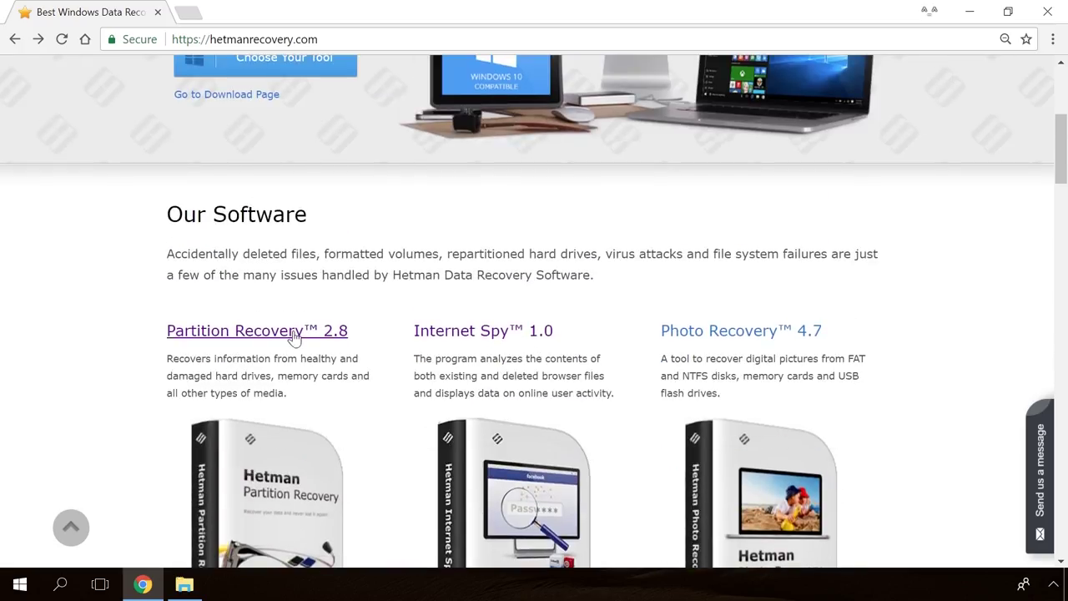
click(293, 332)
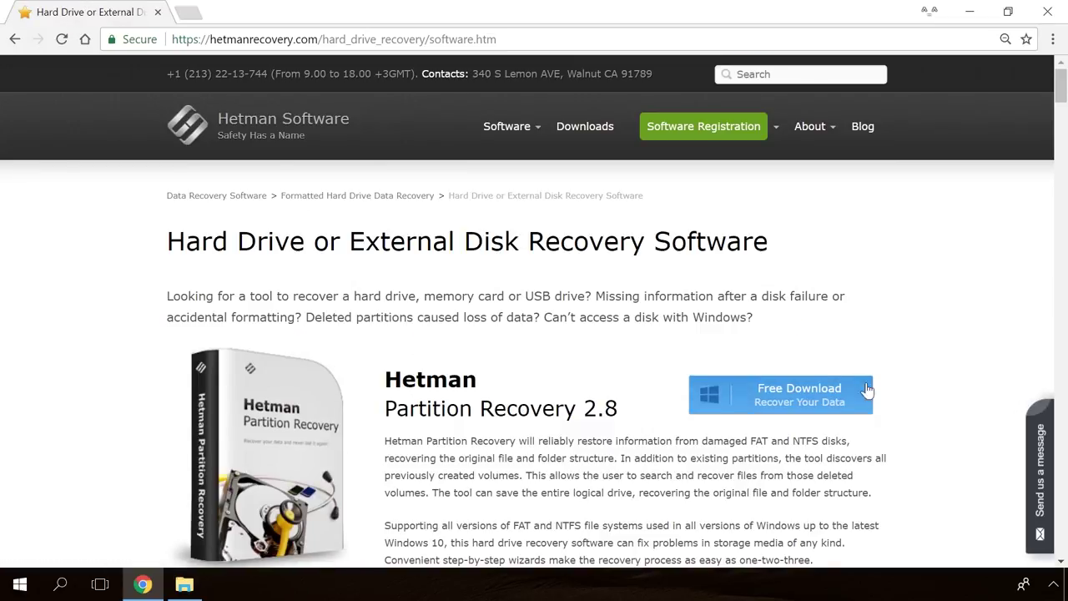
click(770, 400)
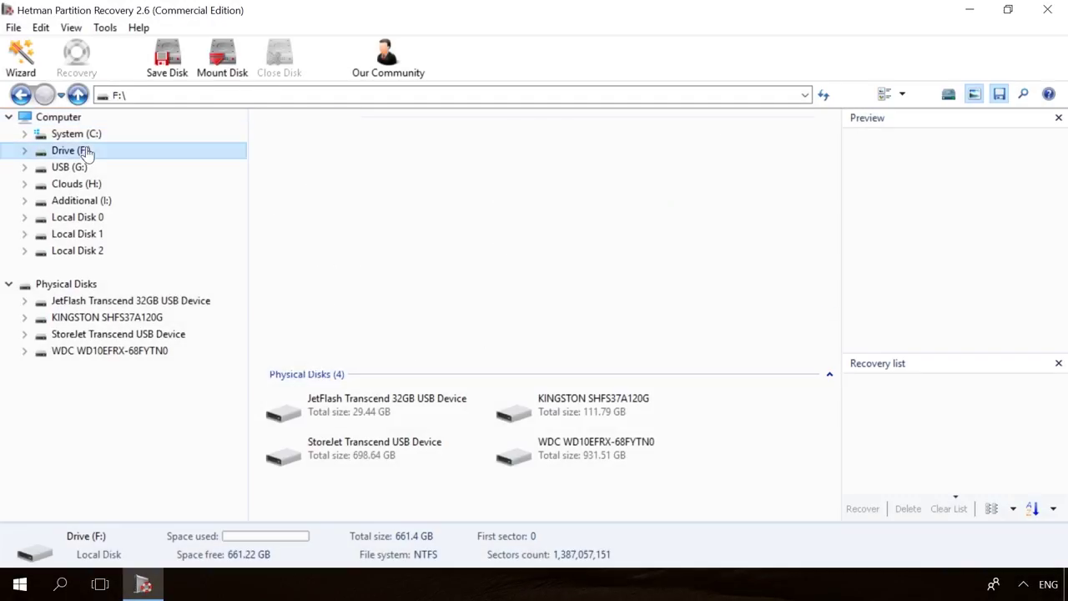
Scan Drive (F:), select 19779_en_1.jpg and 856071704.mp4, and start recovering them.
double_click(86, 151)
click(666, 450)
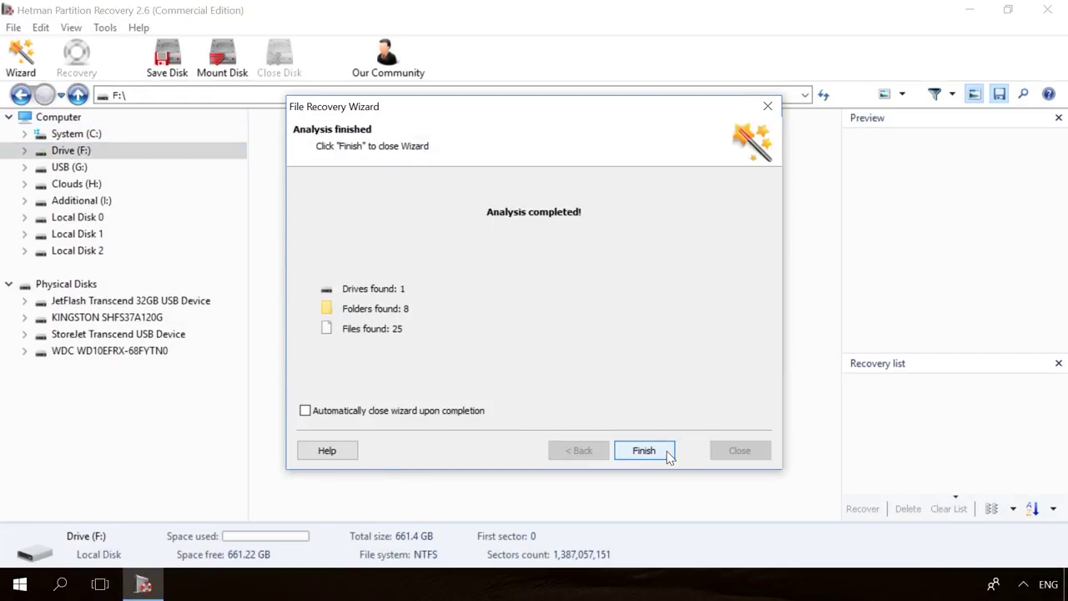
click(666, 453)
click(676, 135)
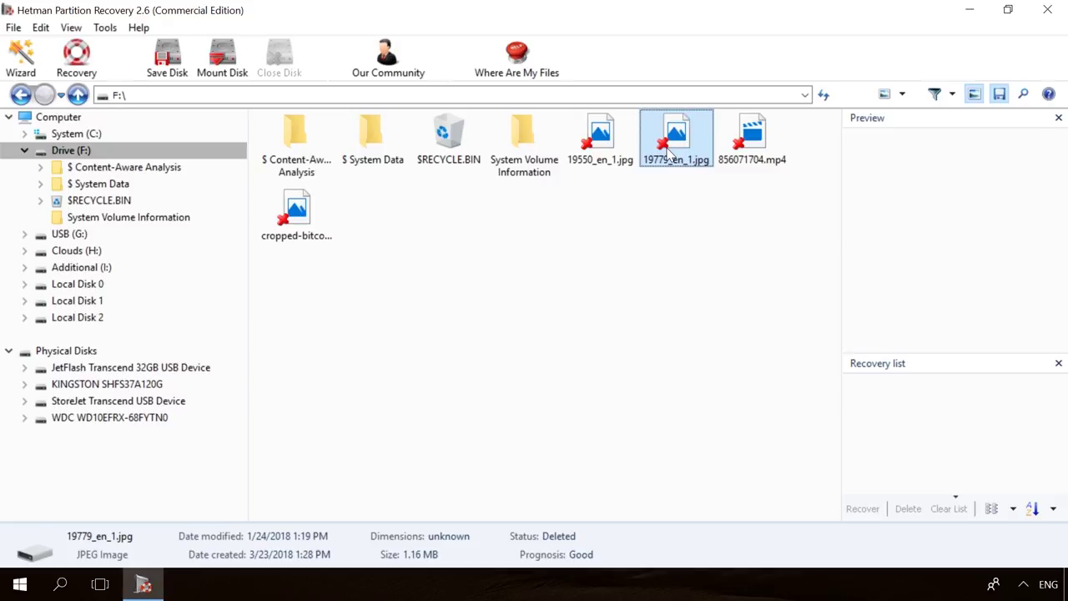
click(767, 135)
click(76, 58)
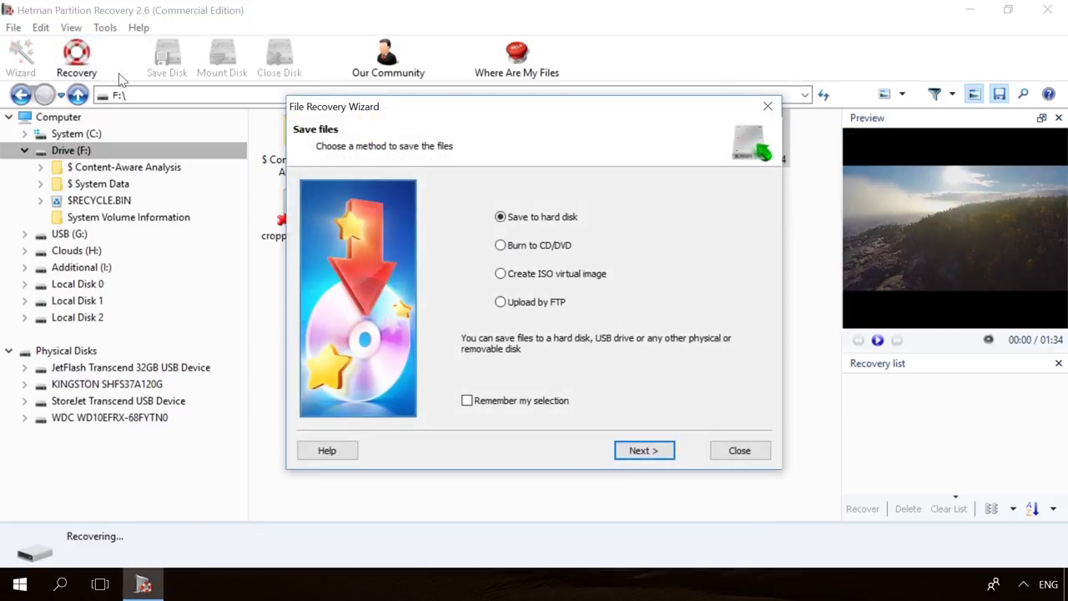
Save the recovered files, then open the 'Windows Detected a Hard Disk Problem' blog article.
click(632, 451)
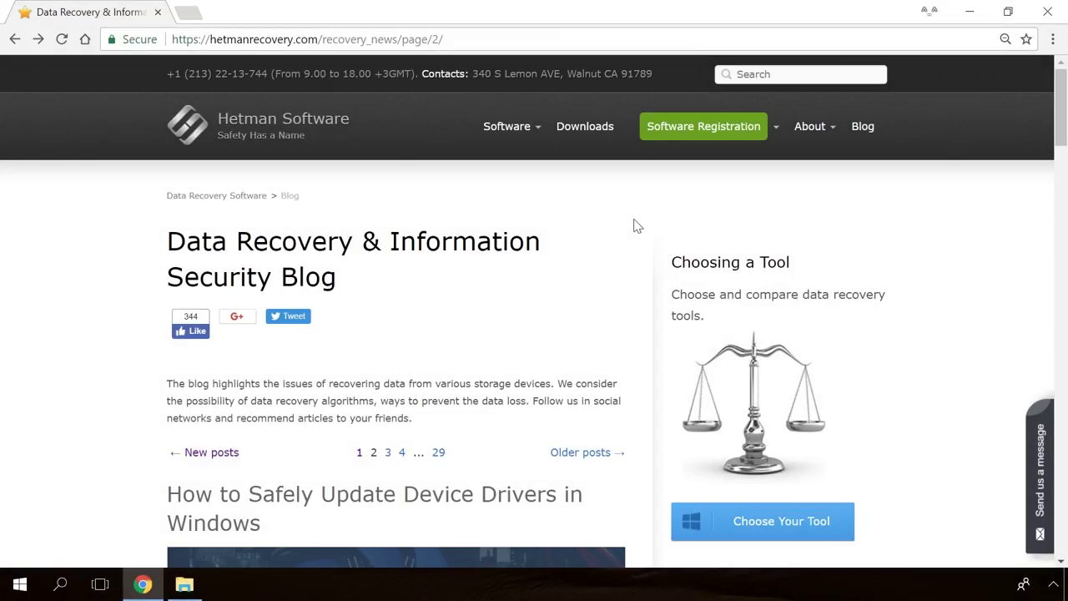
scroll(637, 225, down, 15)
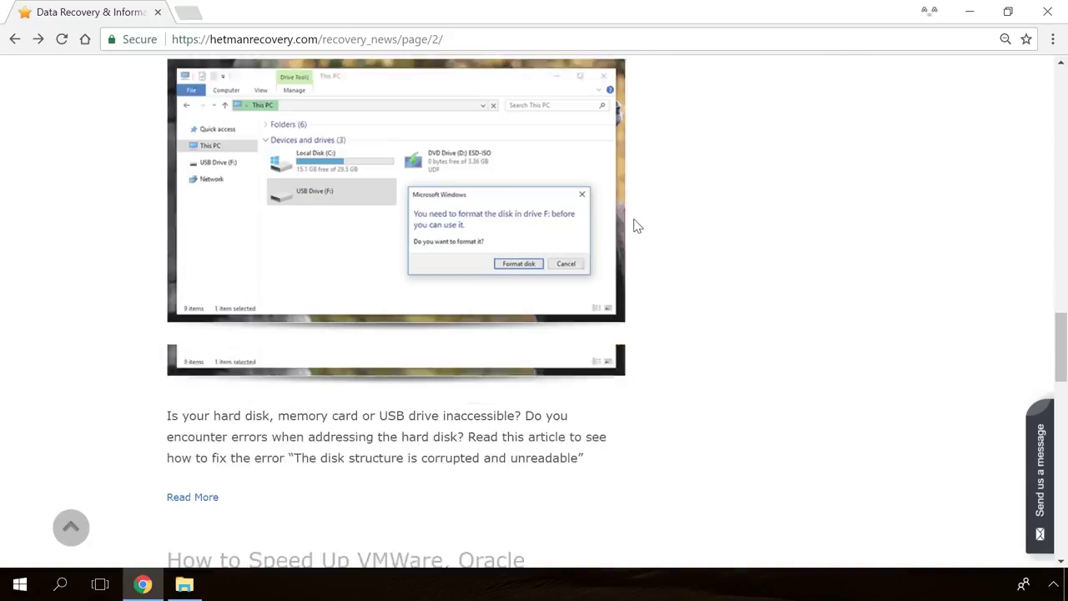
scroll(637, 226, down, 10)
scroll(637, 225, up, 9)
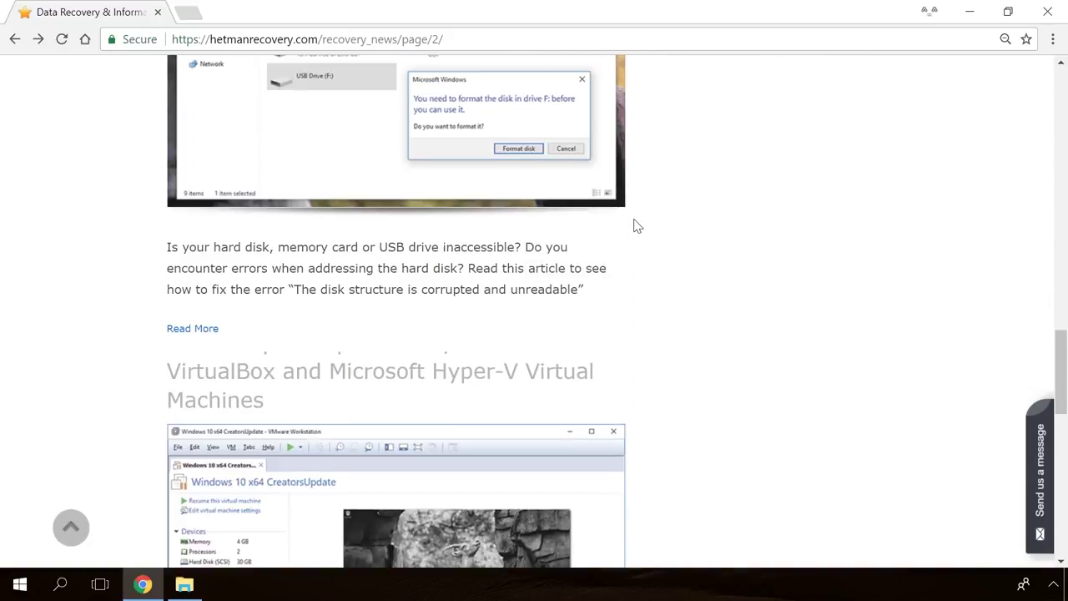
scroll(634, 226, up, 10)
click(408, 303)
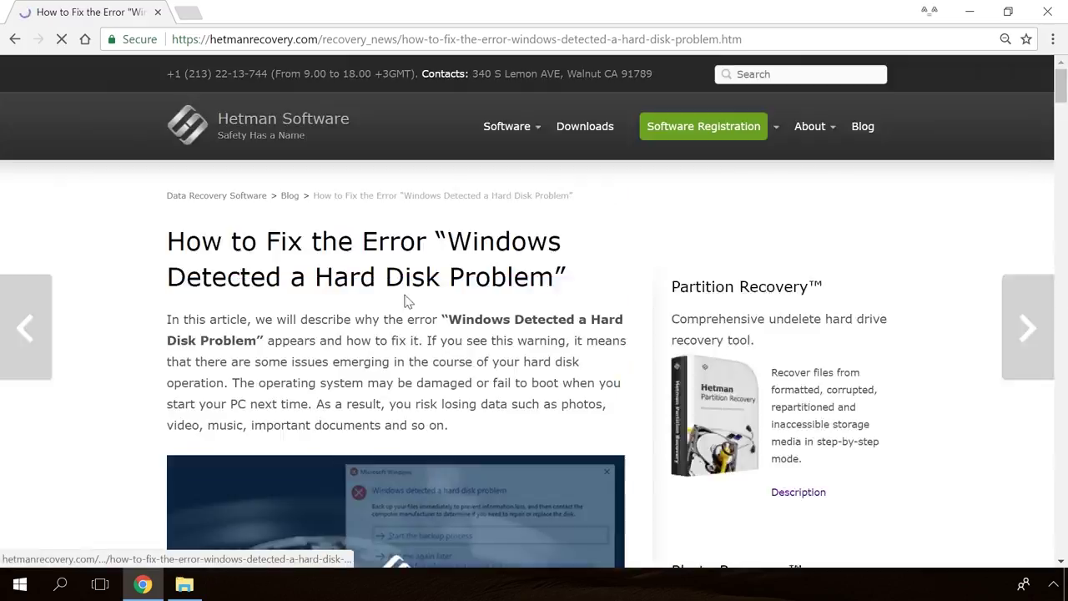
Scroll down the article and start writing a message in its contact form.
scroll(637, 366, down, 12)
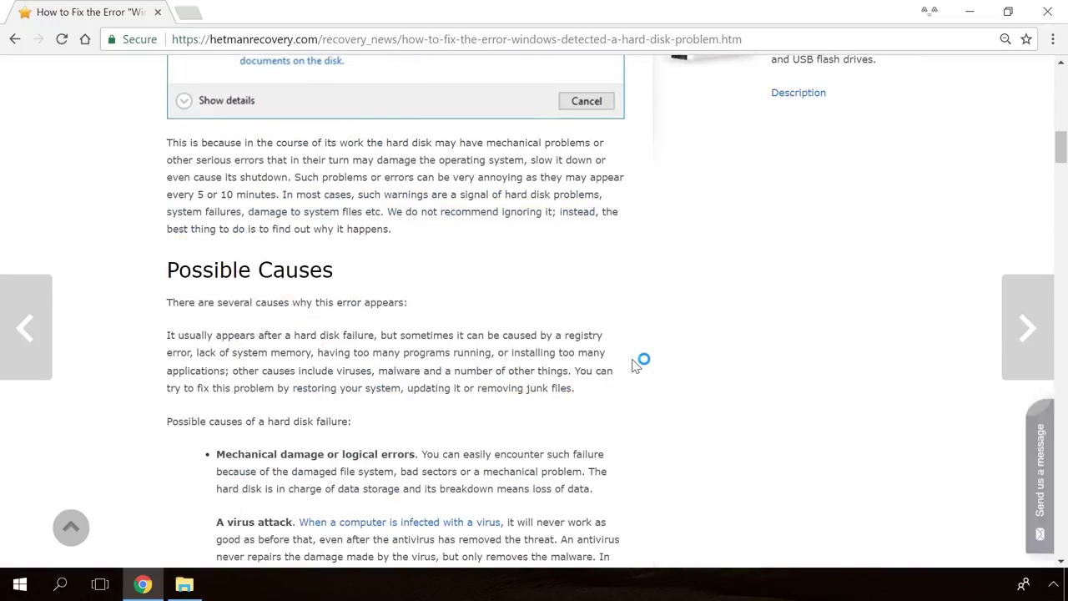
scroll(636, 363, down, 20)
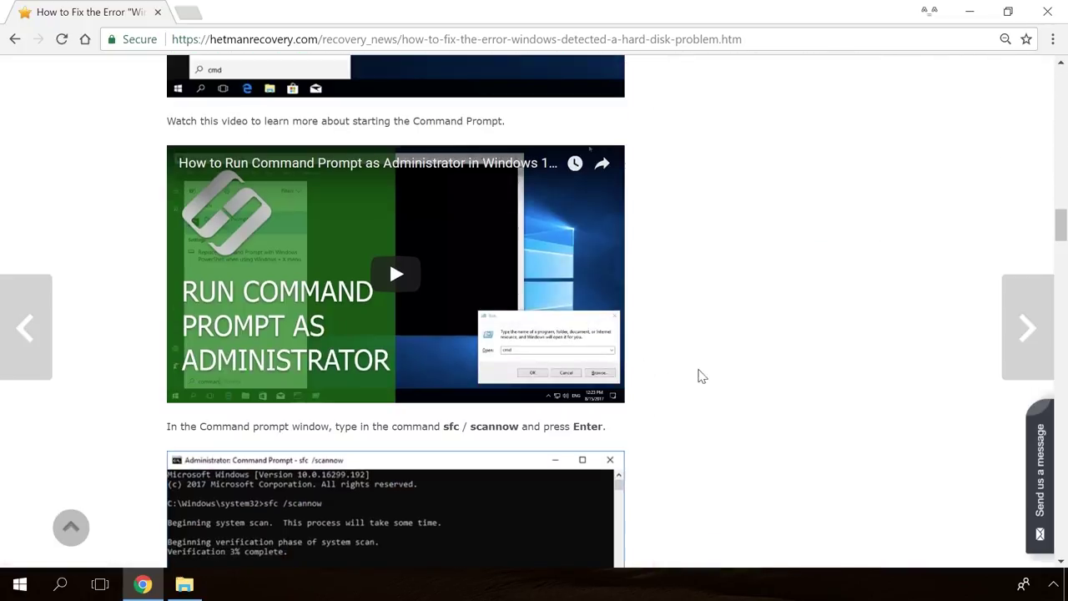
click(1046, 451)
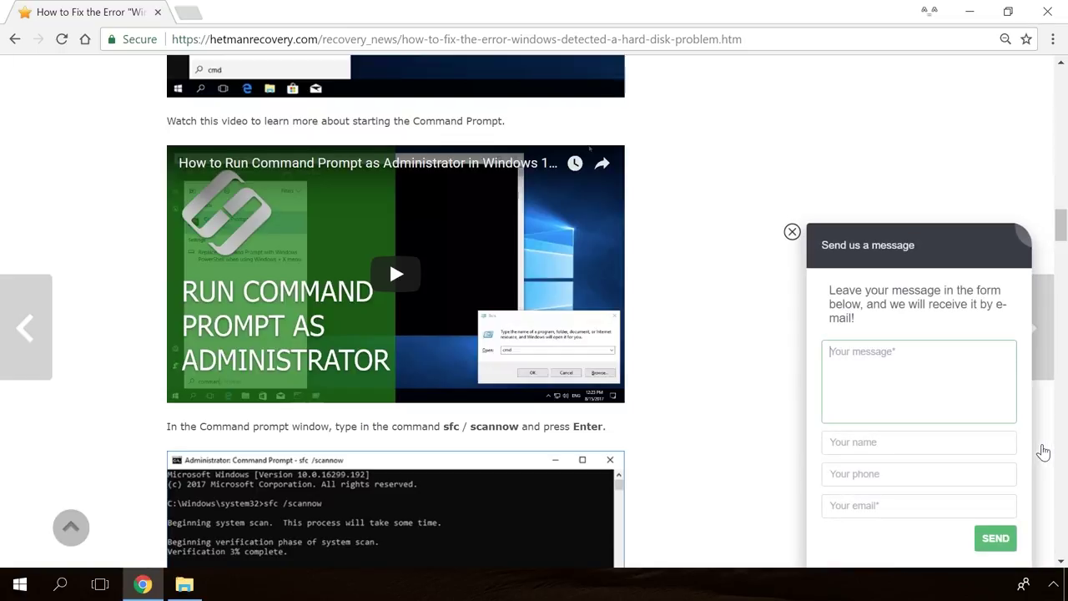
text(H)
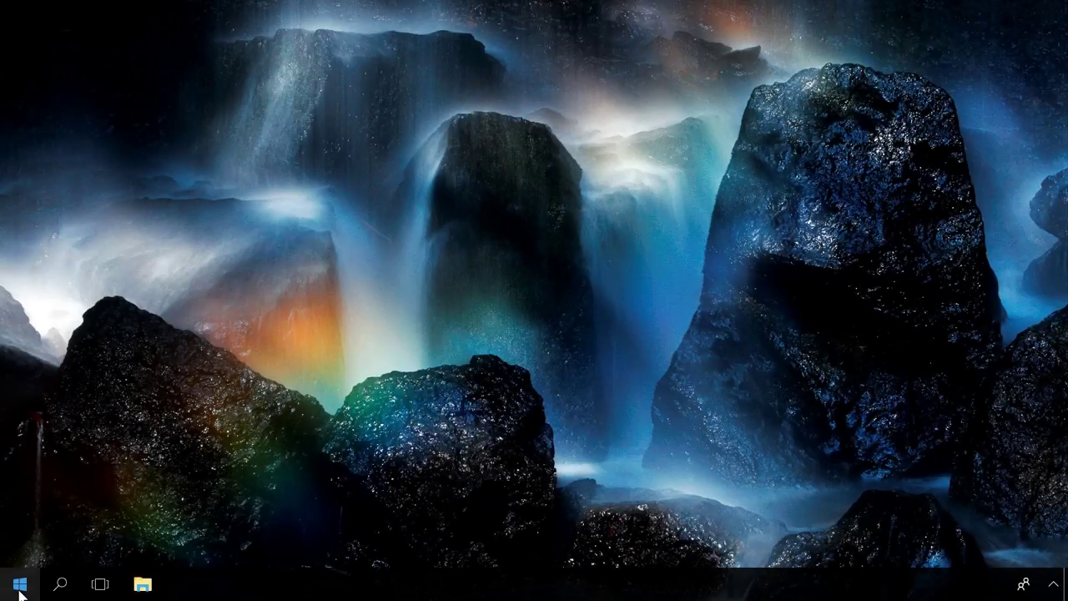
Go to Windows Settings > Update & Security > Windows Defender.
click(20, 585)
click(20, 509)
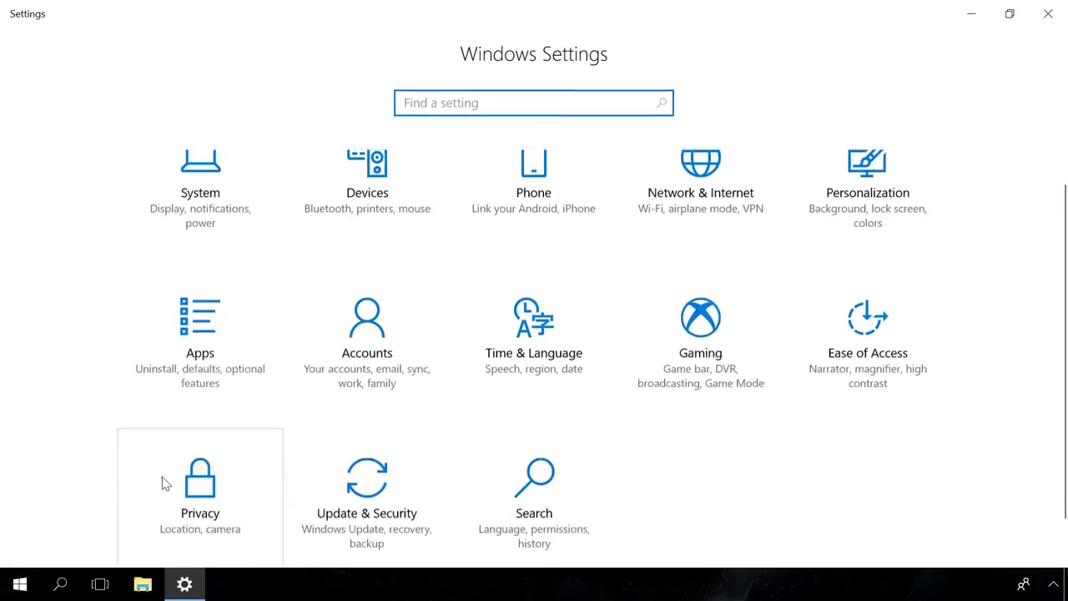
click(353, 424)
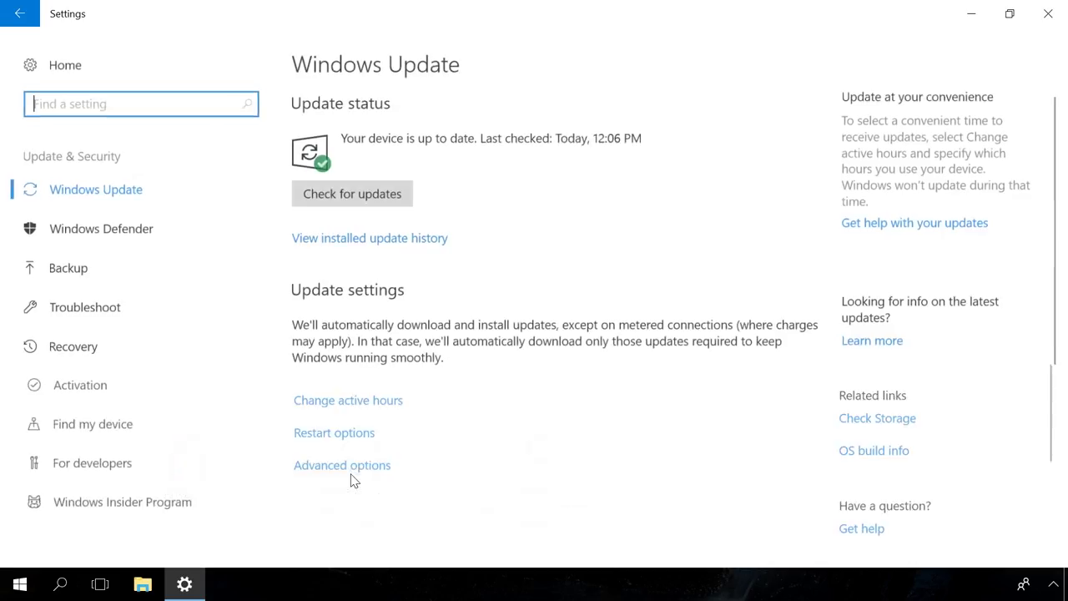
click(114, 228)
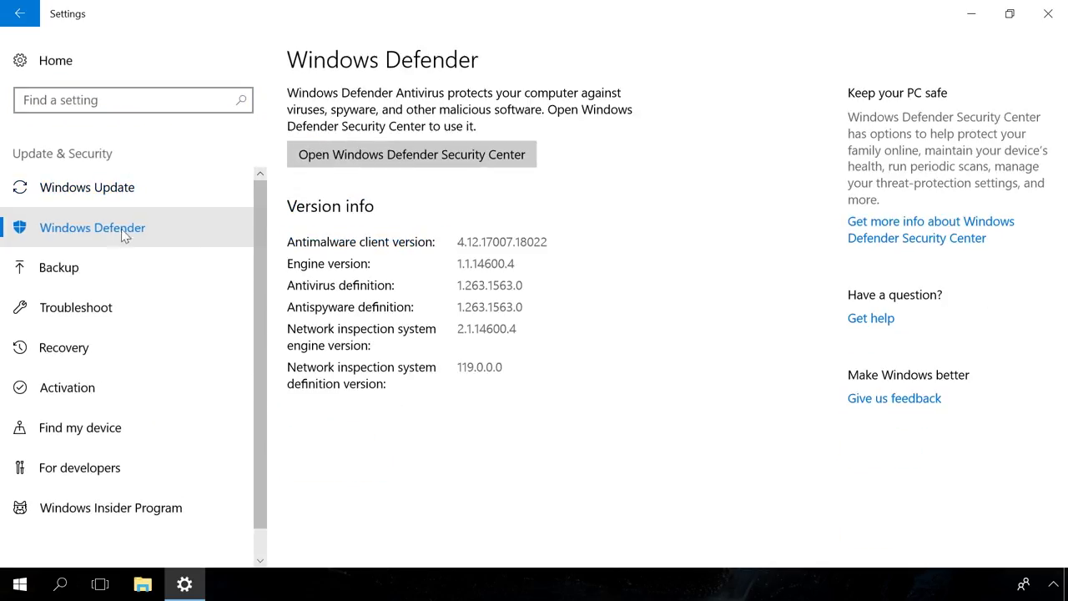
Open Security Center maximized and turn on Controlled folder access in Virus & threat protection settings.
click(359, 159)
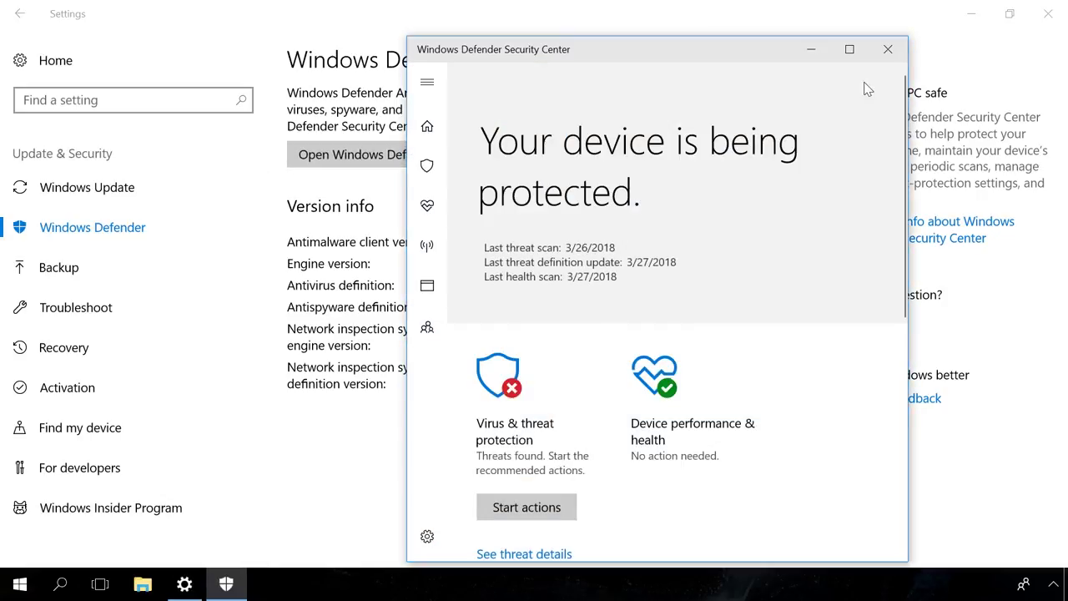
click(850, 50)
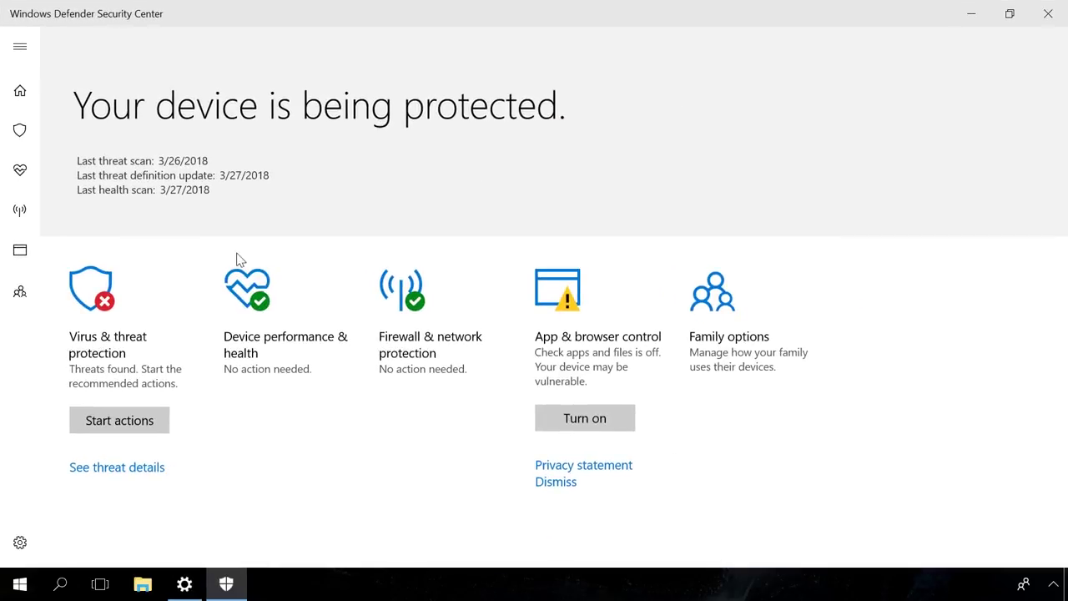
click(164, 303)
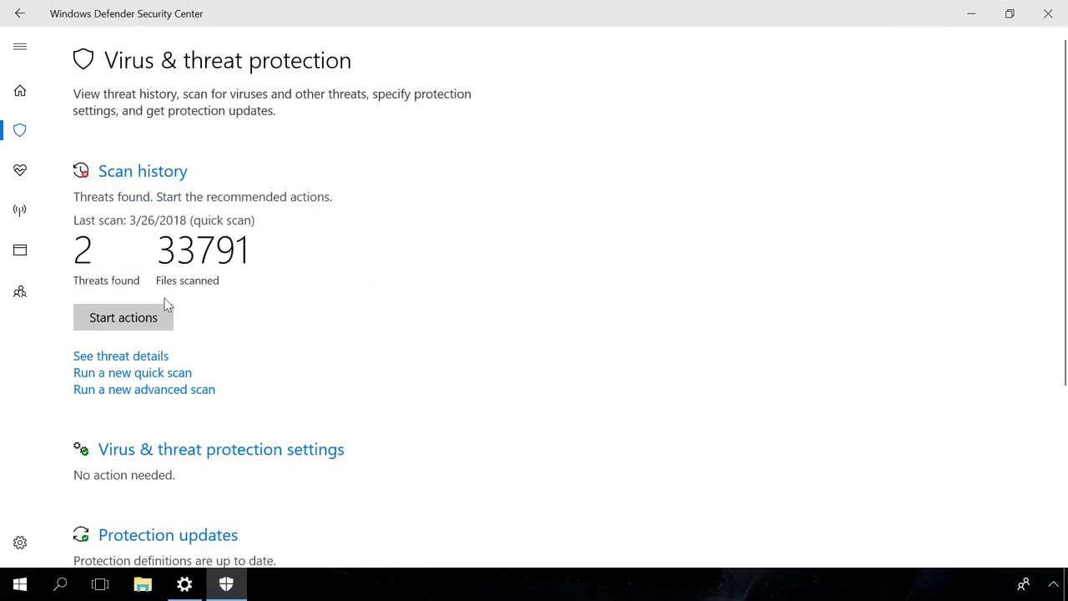
click(223, 452)
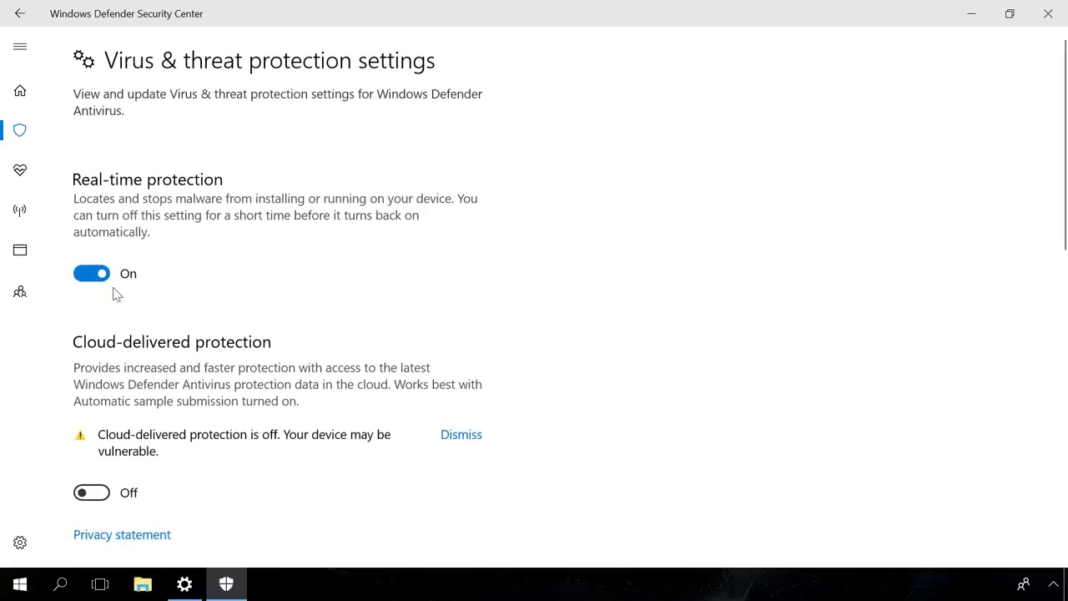
scroll(169, 292, down, 5)
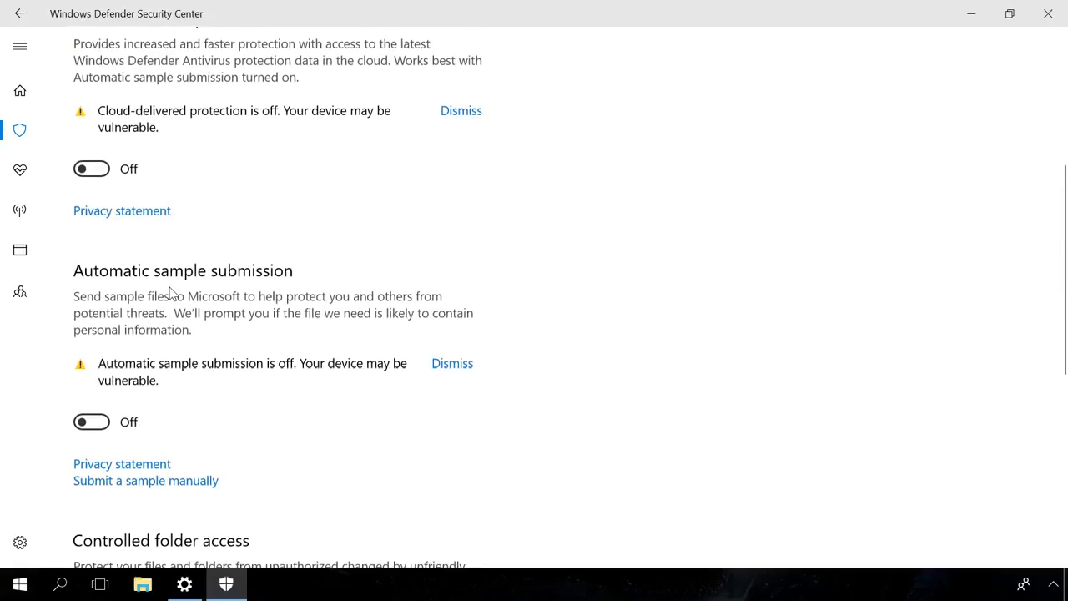
scroll(170, 292, down, 4)
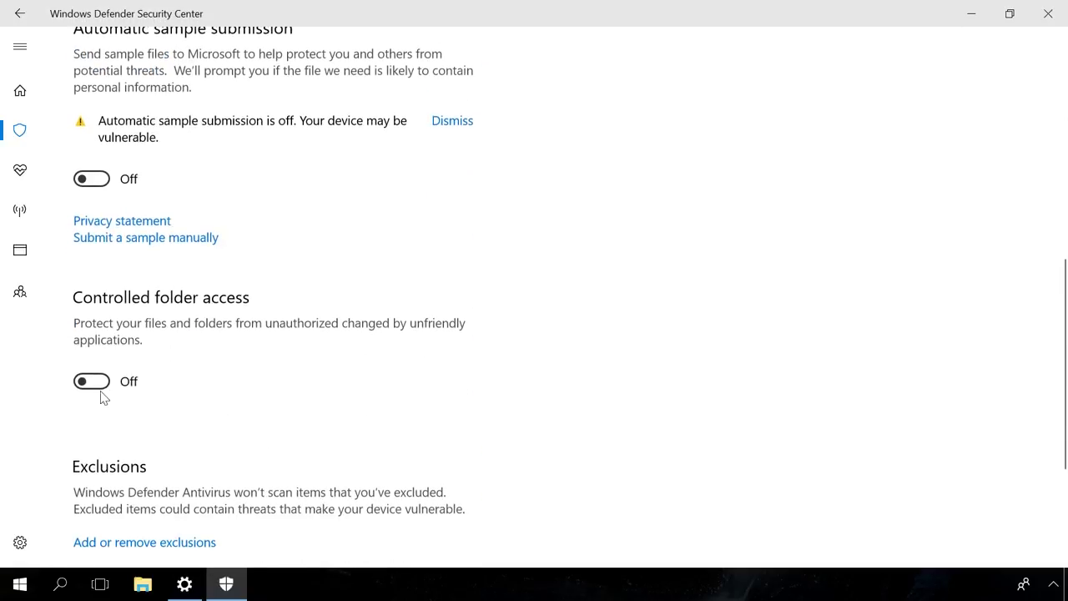
click(90, 383)
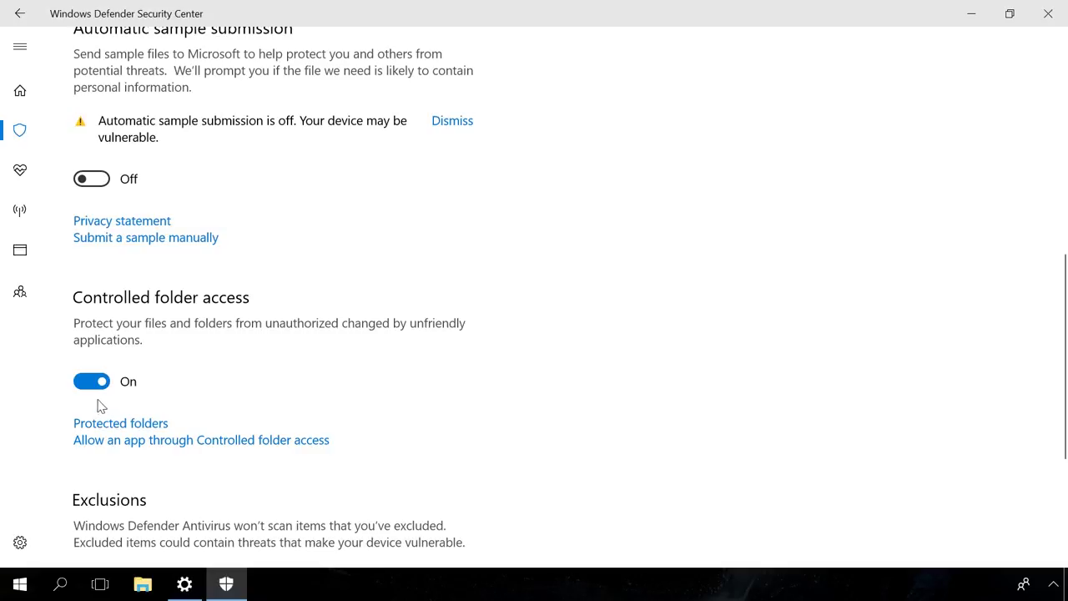
Add C:\Users\Test\Documents\FeedbackHub to the Protected folders list.
click(102, 426)
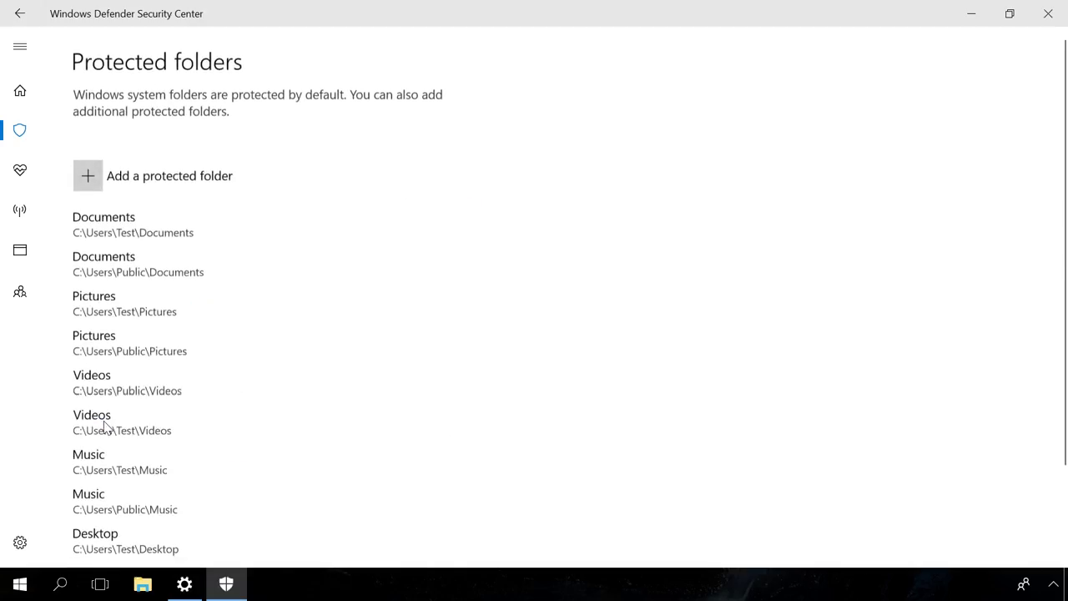
scroll(499, 336, down, 3)
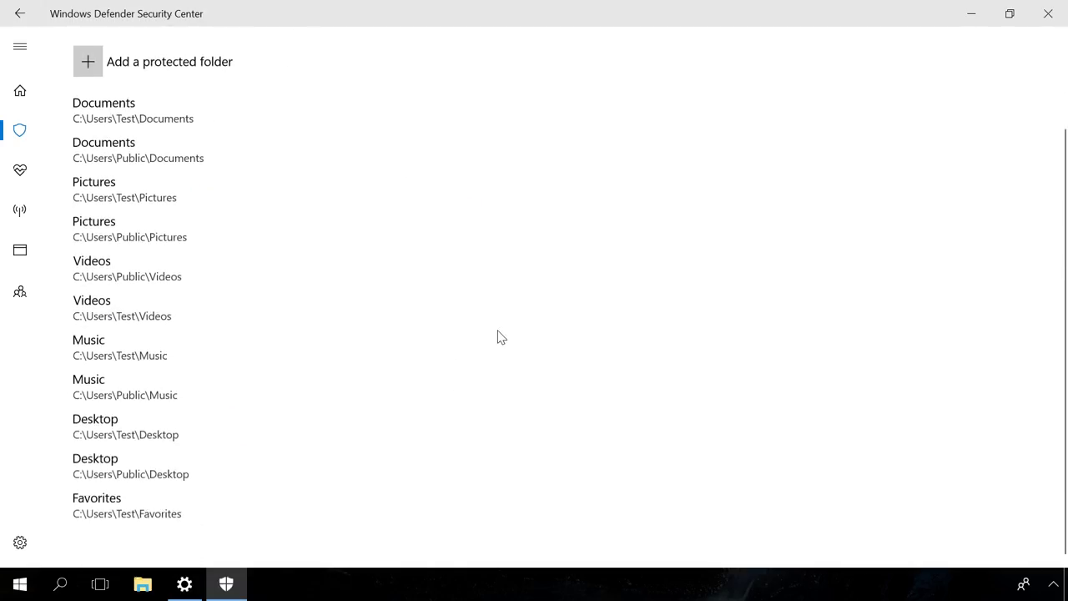
scroll(499, 337, up, 3)
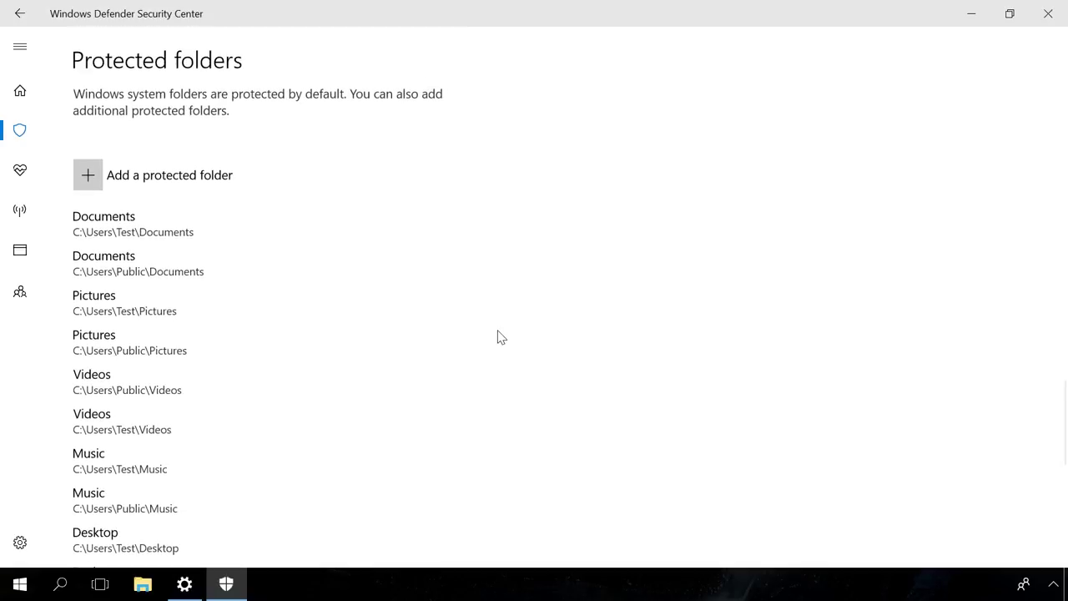
scroll(498, 336, down, 3)
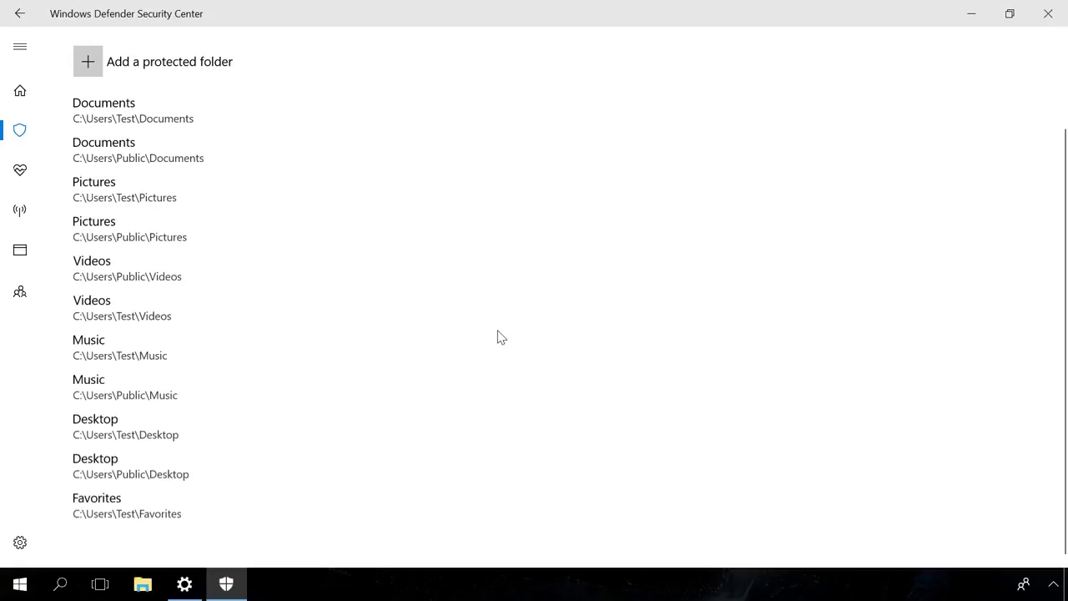
scroll(498, 336, up, 3)
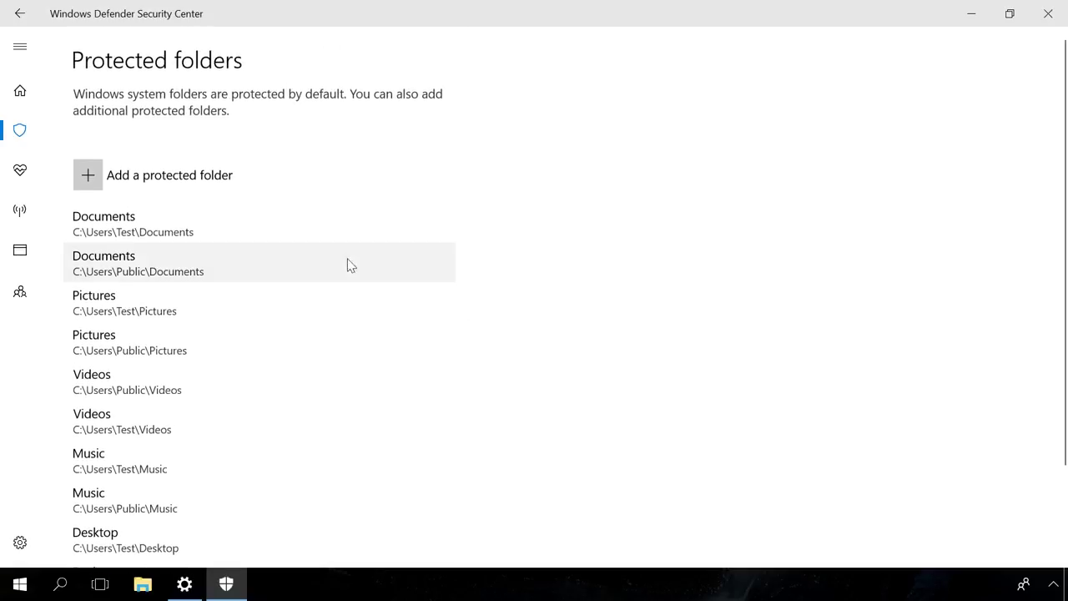
click(90, 175)
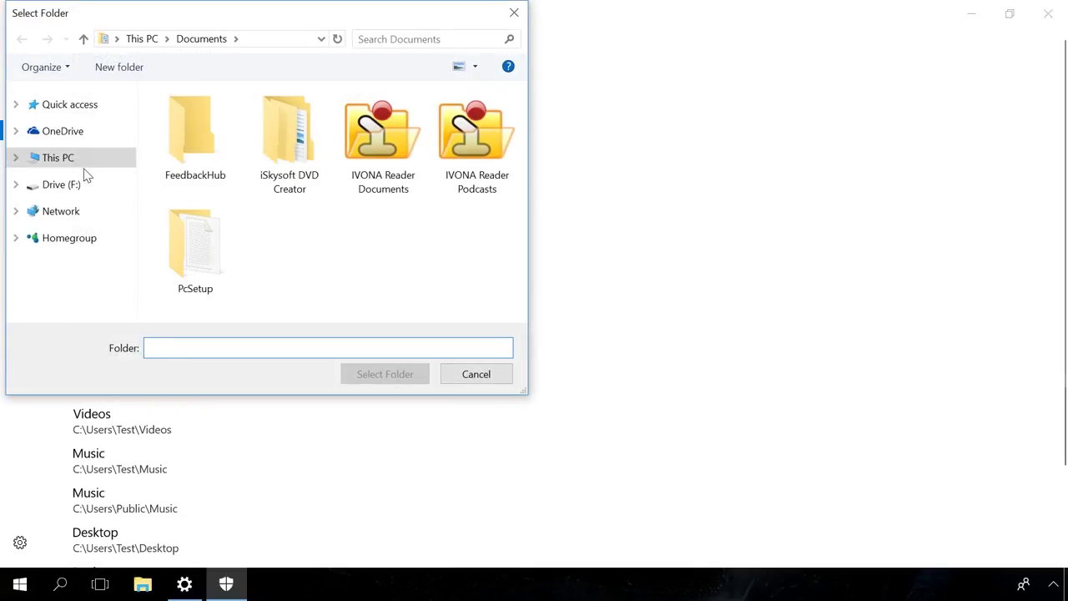
click(190, 142)
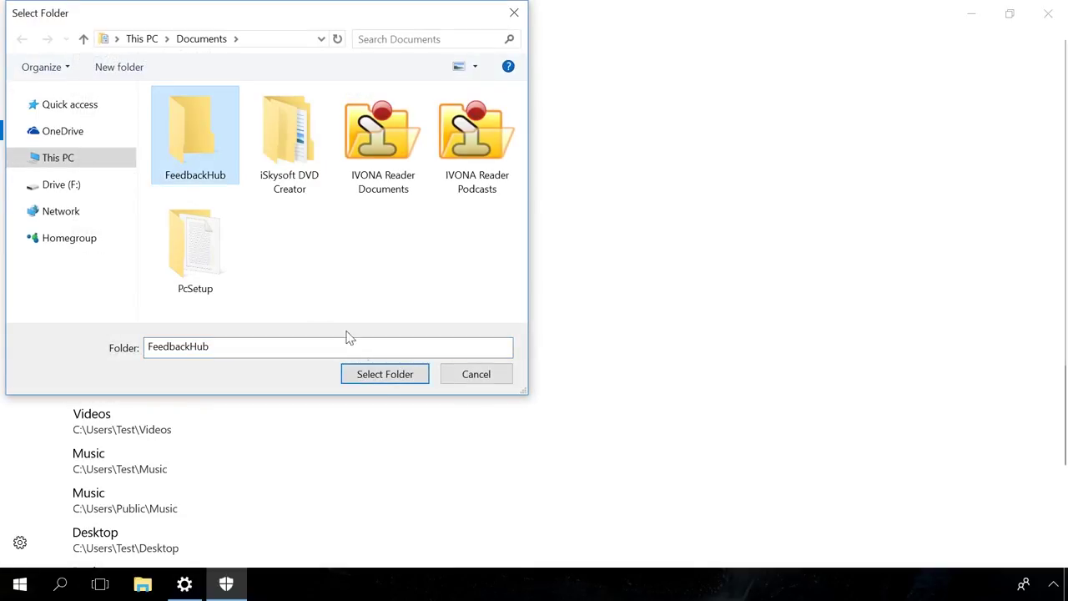
click(384, 375)
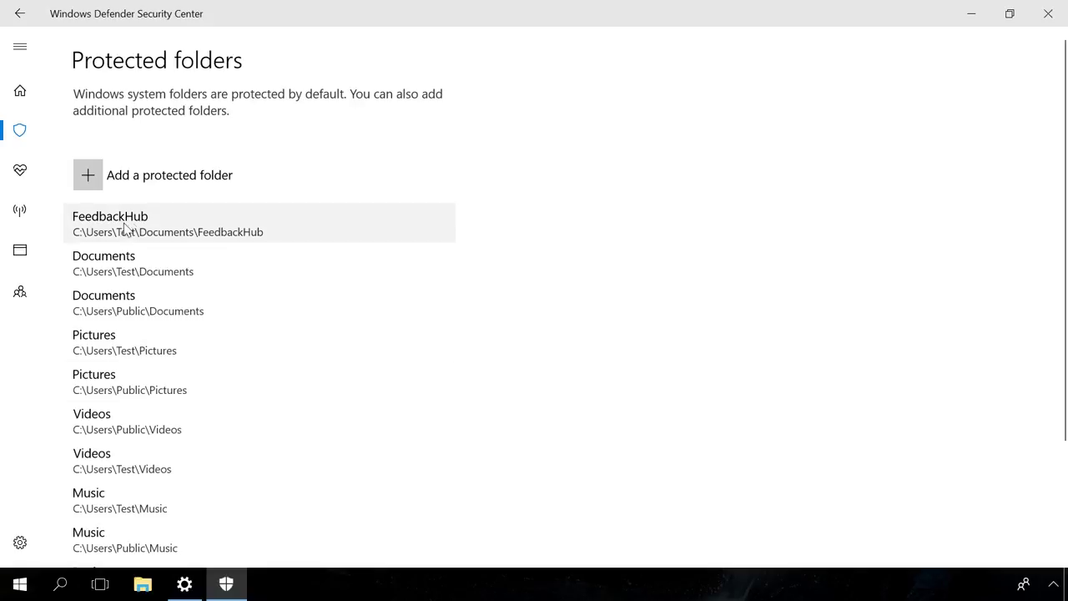
Allow C:\Program Files (x86)\DOSBox-0.74\DOSBox.exe through Controlled folder access.
click(20, 16)
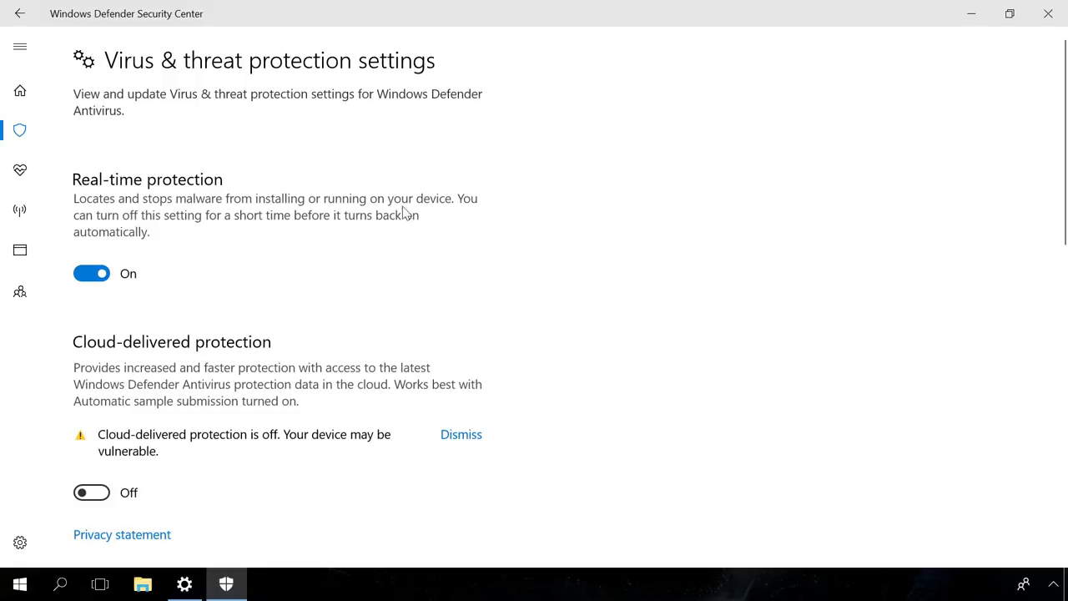
scroll(427, 217, down, 5)
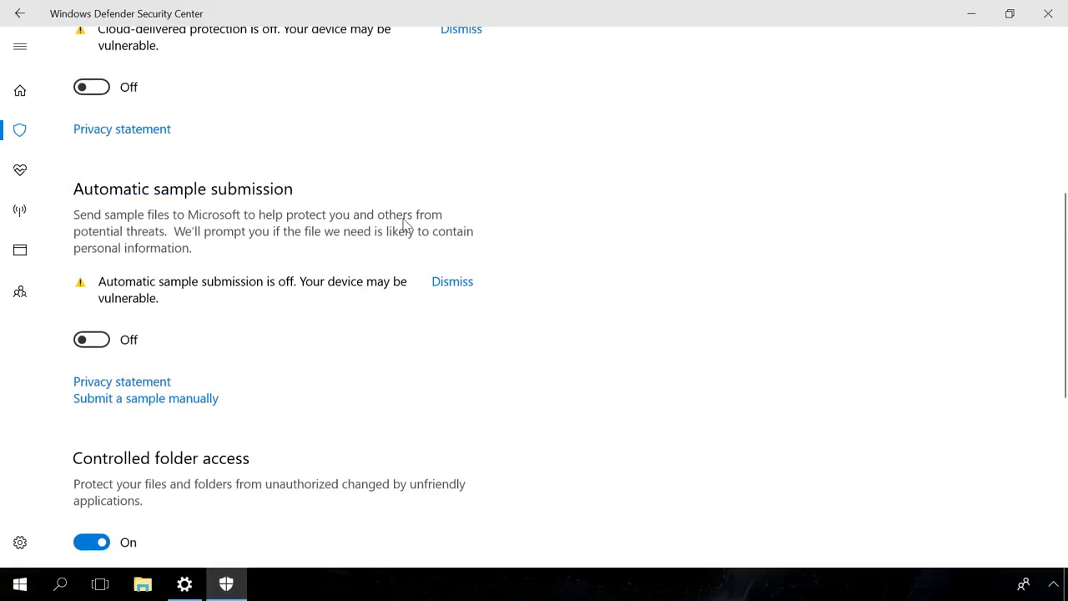
scroll(401, 230, down, 3)
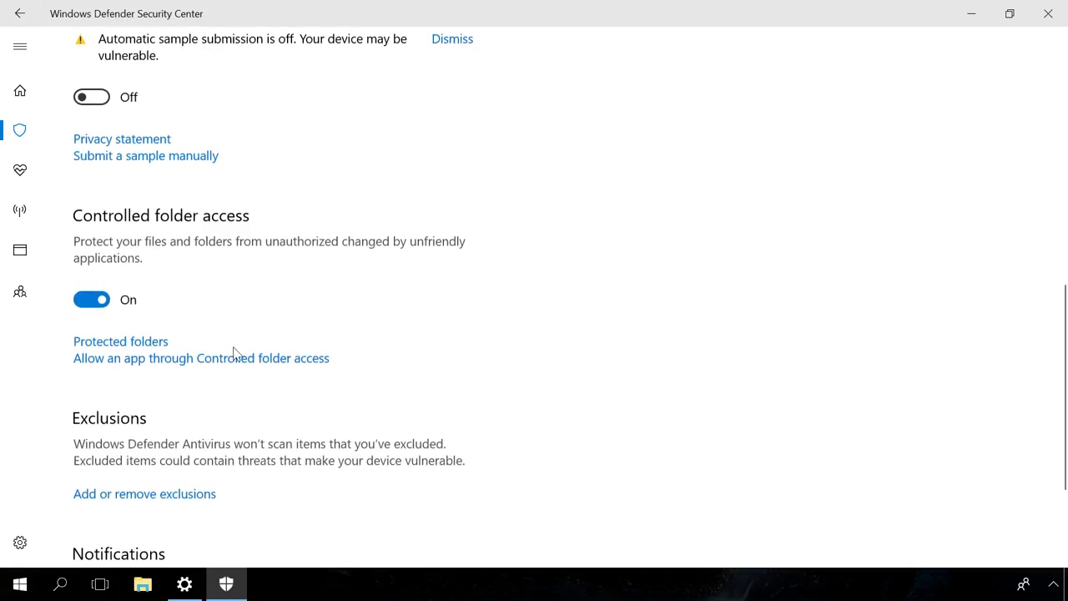
click(227, 359)
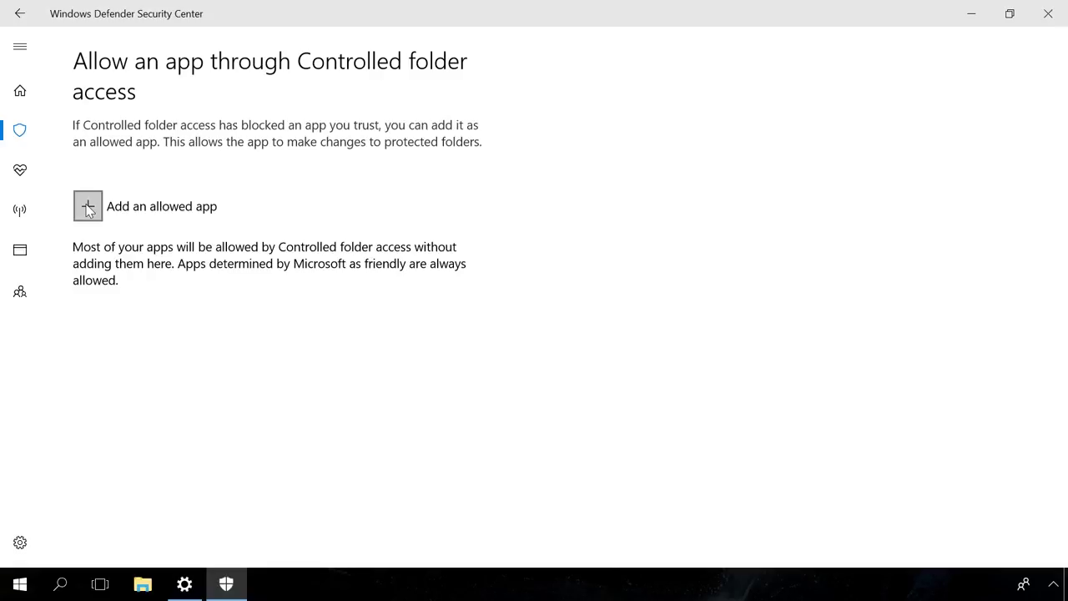
click(88, 207)
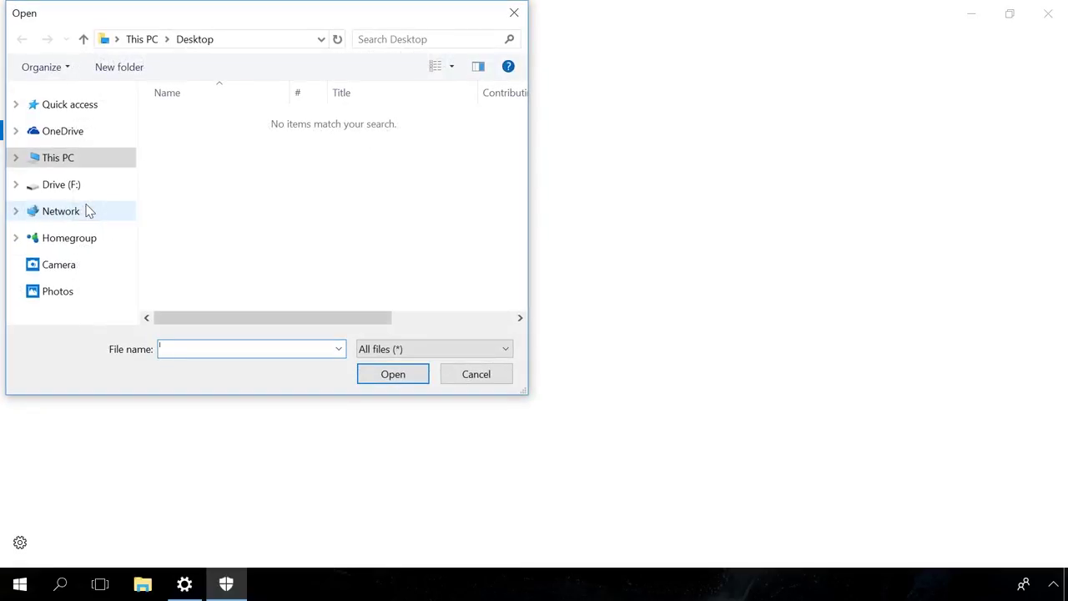
click(17, 158)
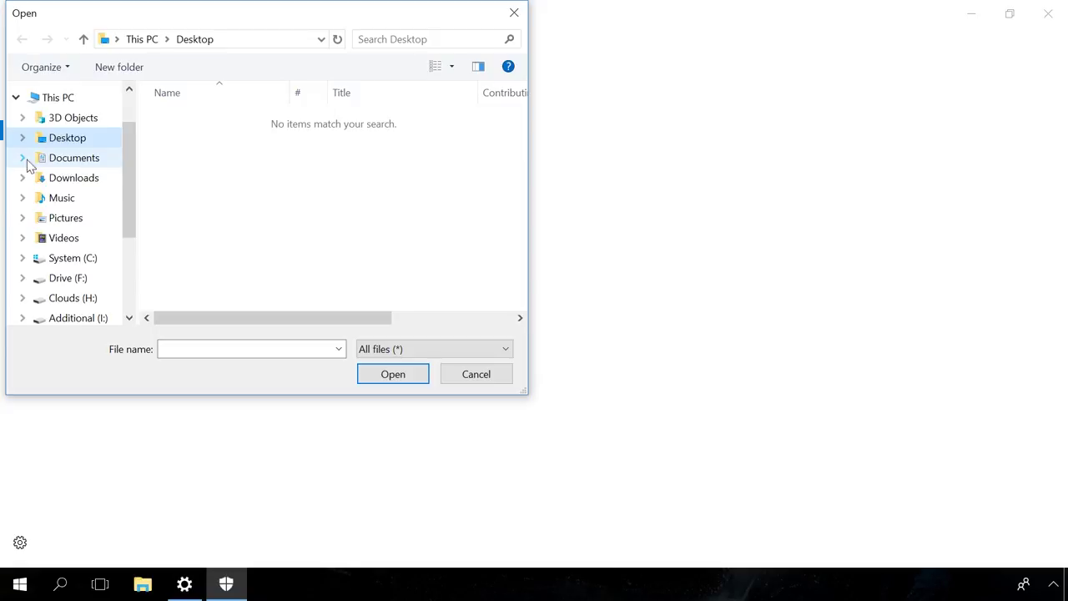
click(73, 259)
double_click(214, 227)
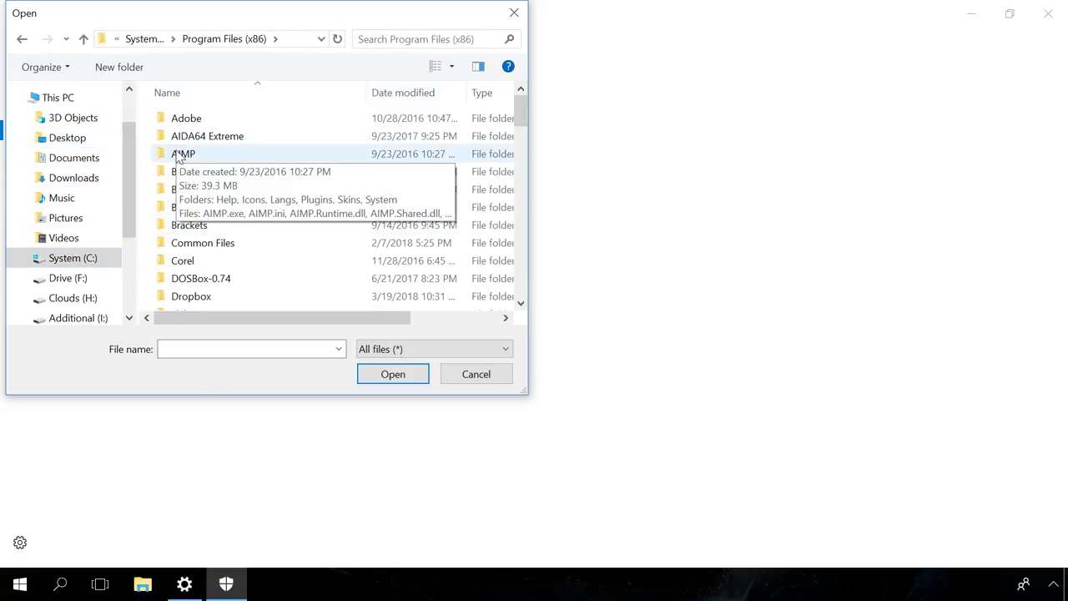
double_click(191, 281)
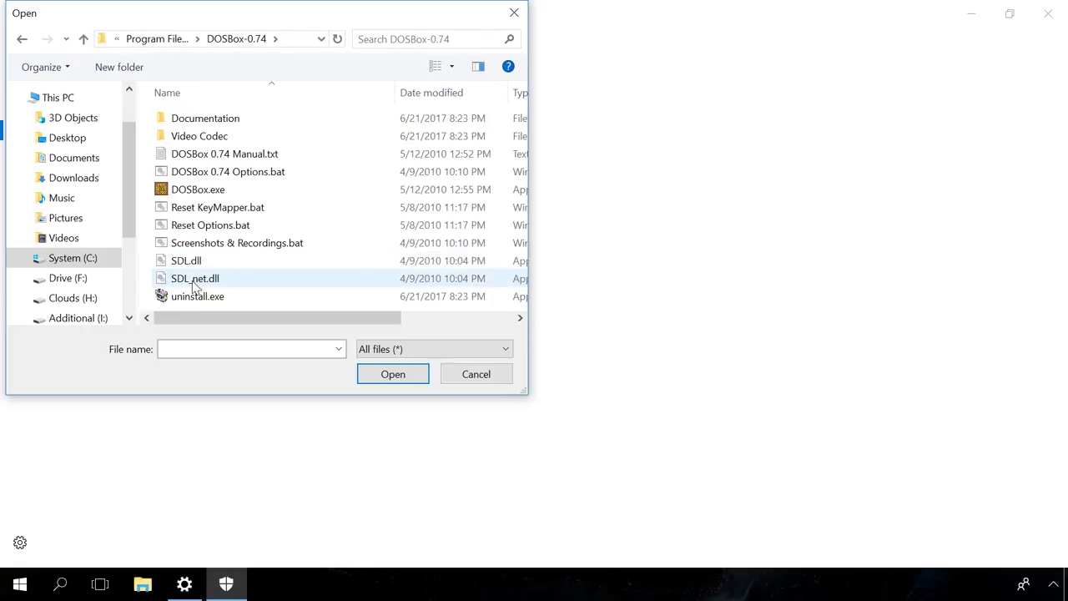
click(178, 194)
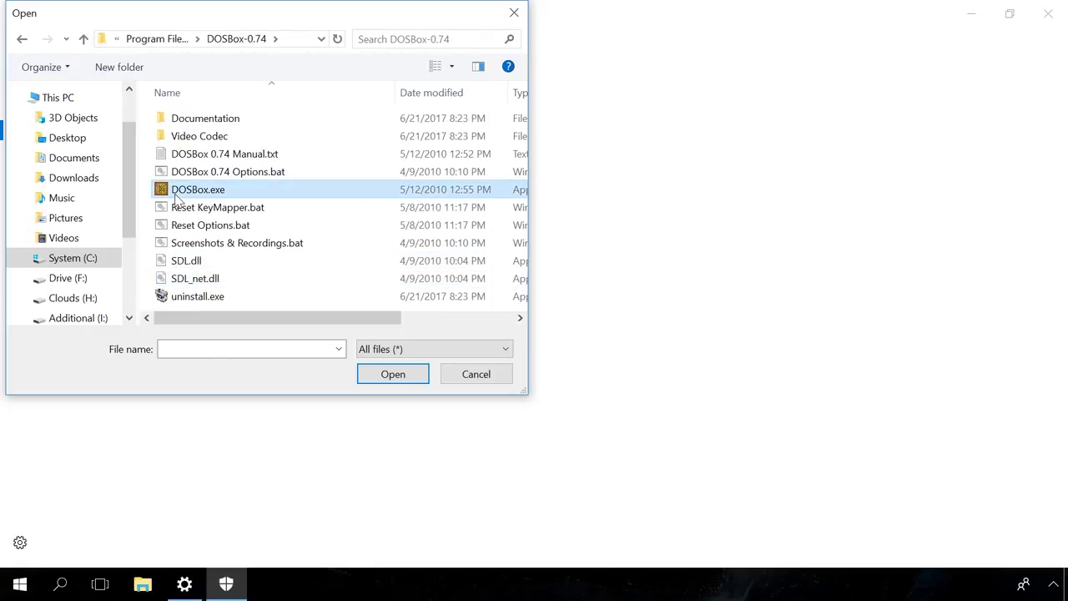
click(386, 375)
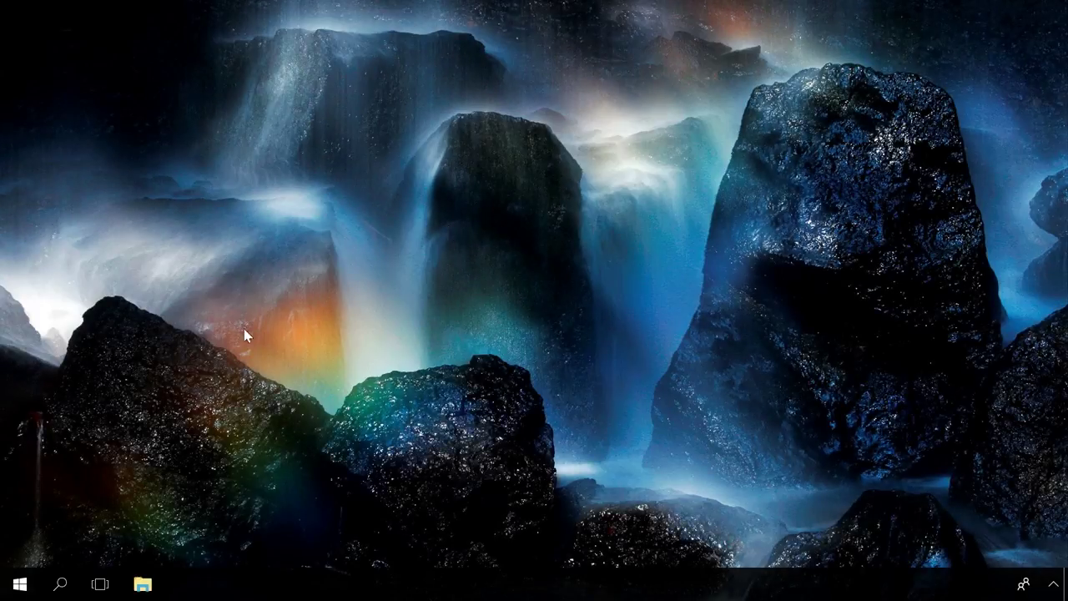
Search Windows for gpedit.msc.
click(61, 584)
text(gpe)
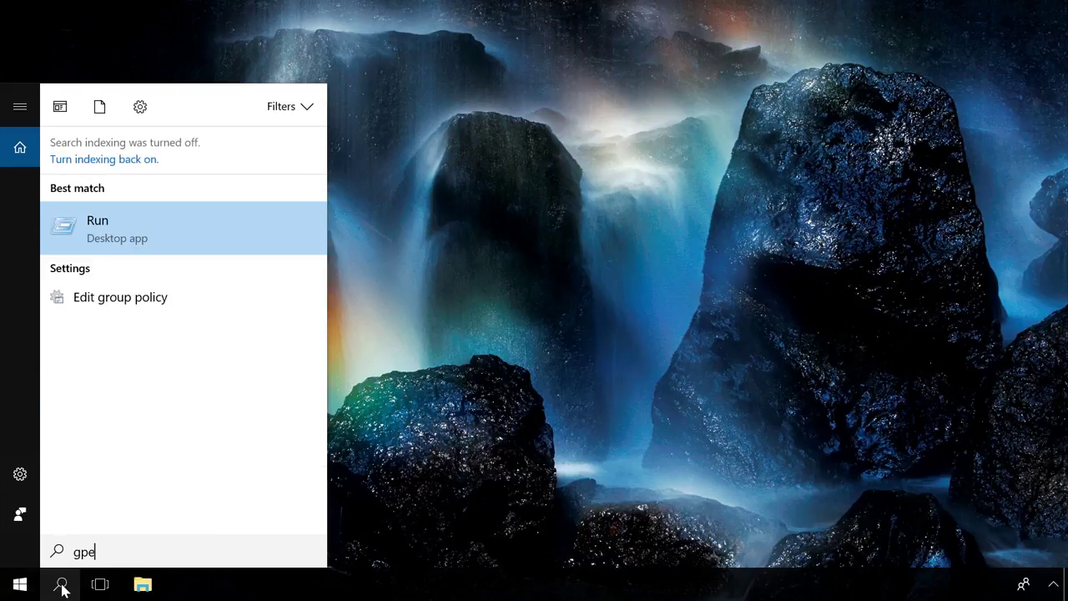
text(dit.msc)
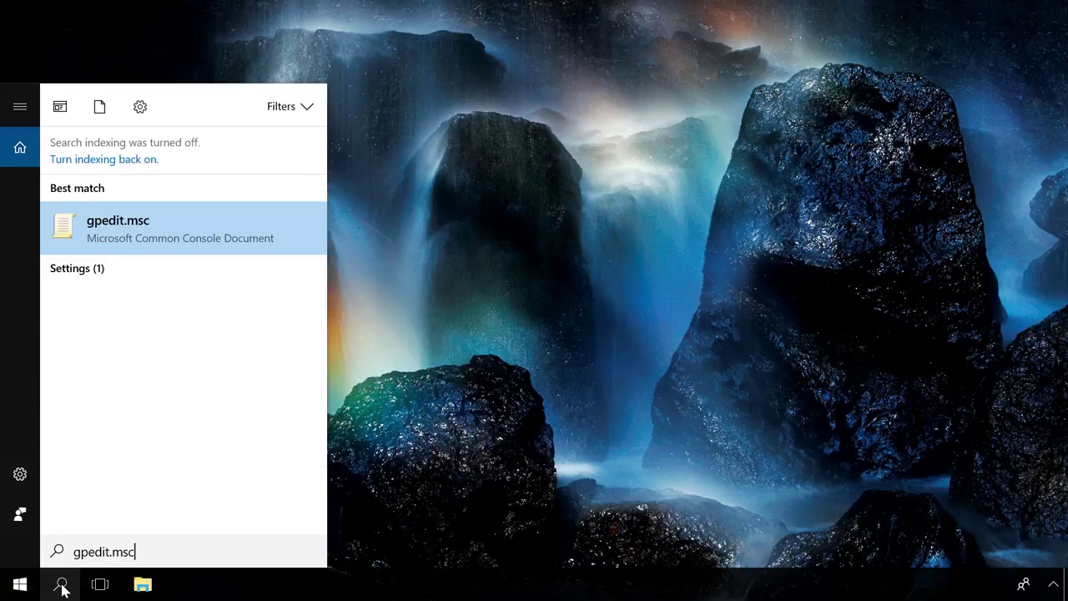
Launch gpedit.msc maximized and browse to Windows Defender Exploit Guard > Controlled Folder Access.
click(226, 213)
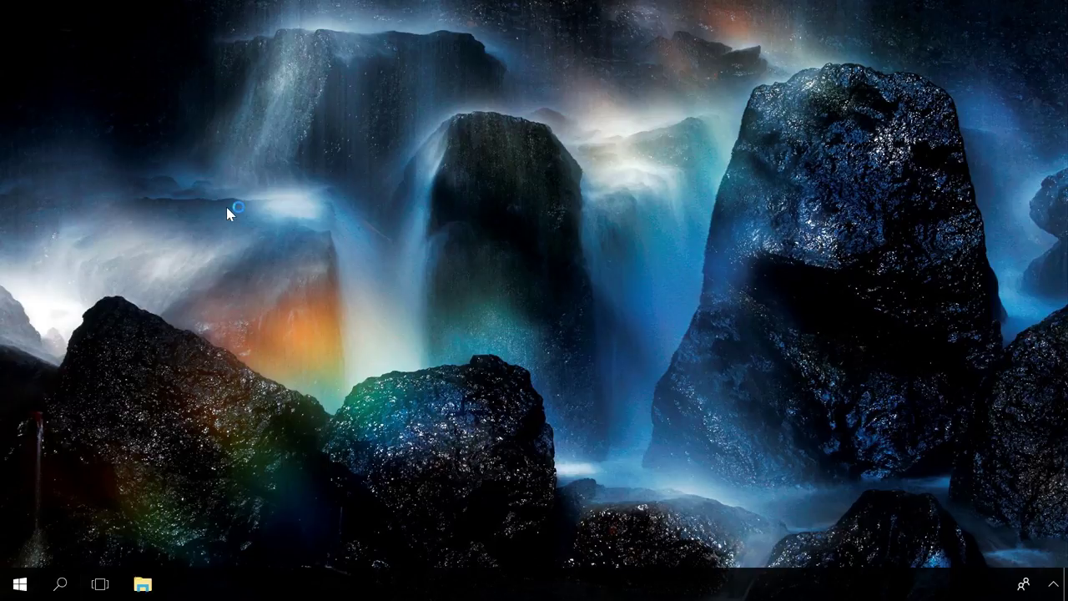
double_click(364, 131)
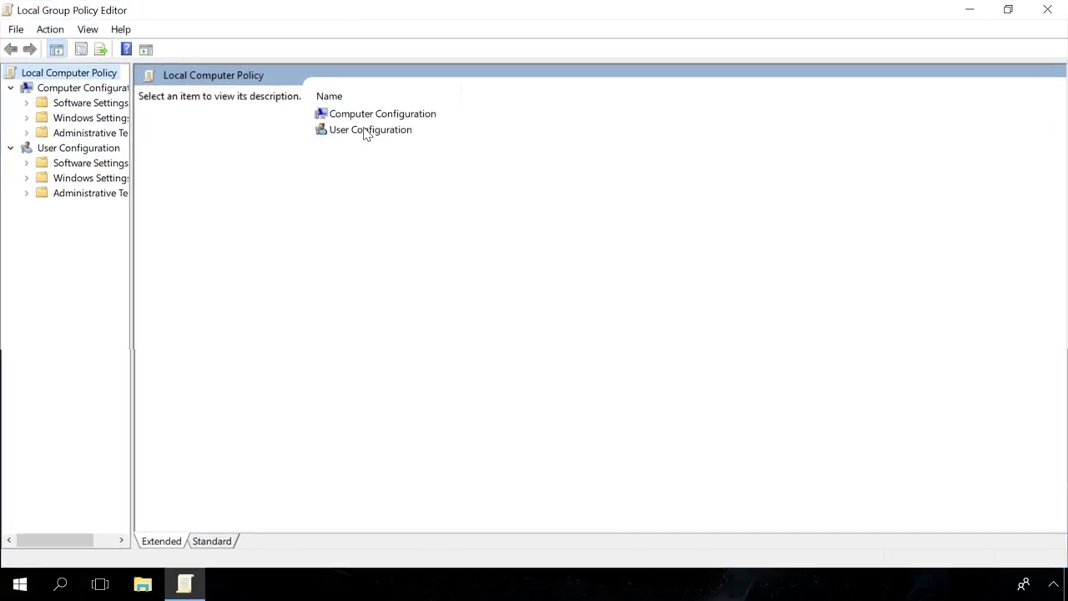
click(114, 89)
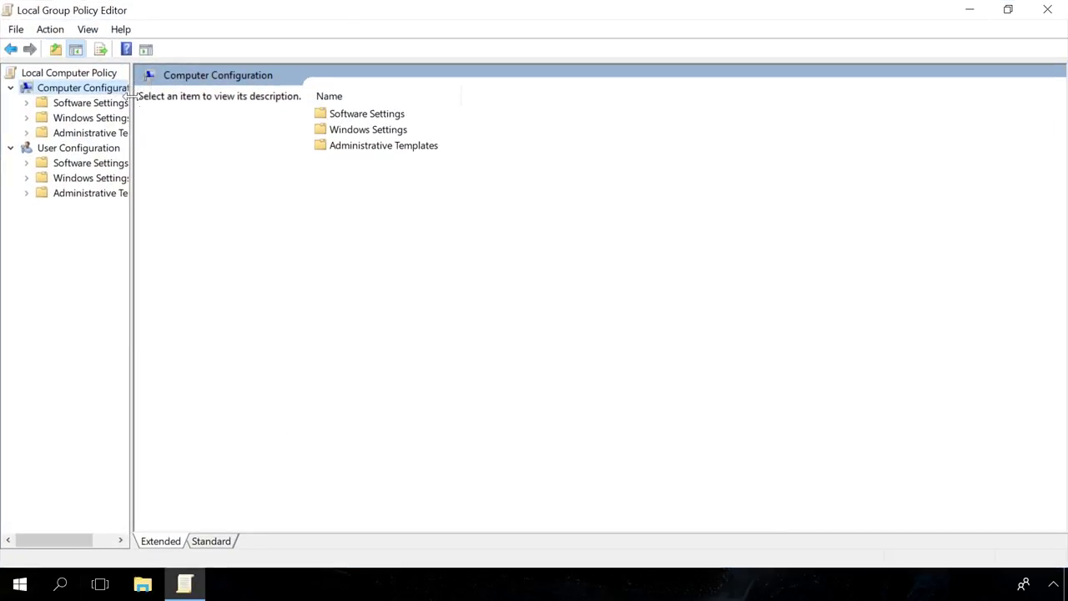
drag(131, 99, 174, 99)
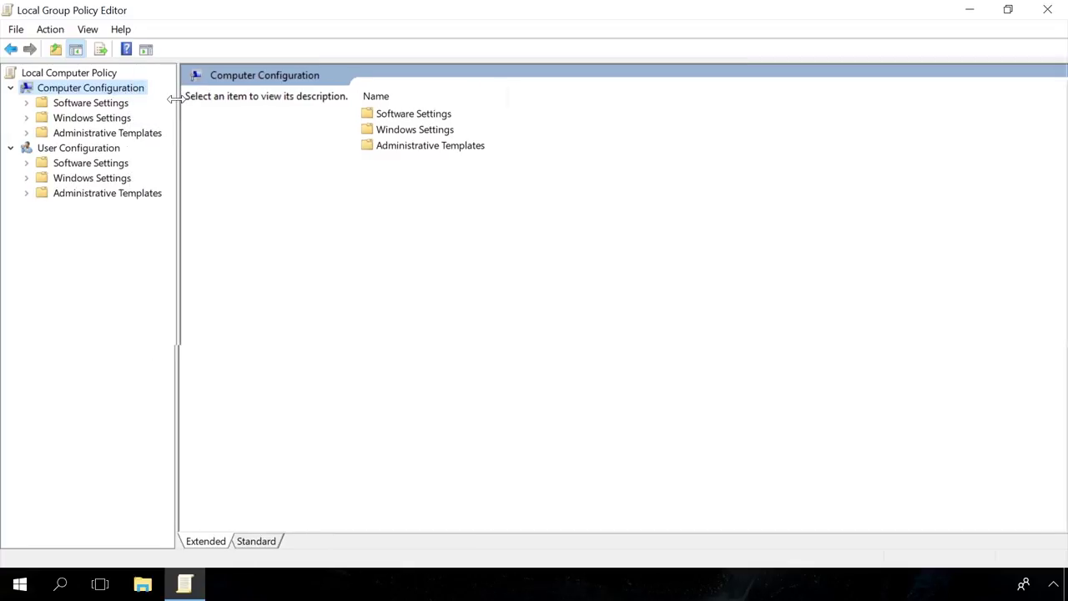
double_click(424, 146)
double_click(426, 210)
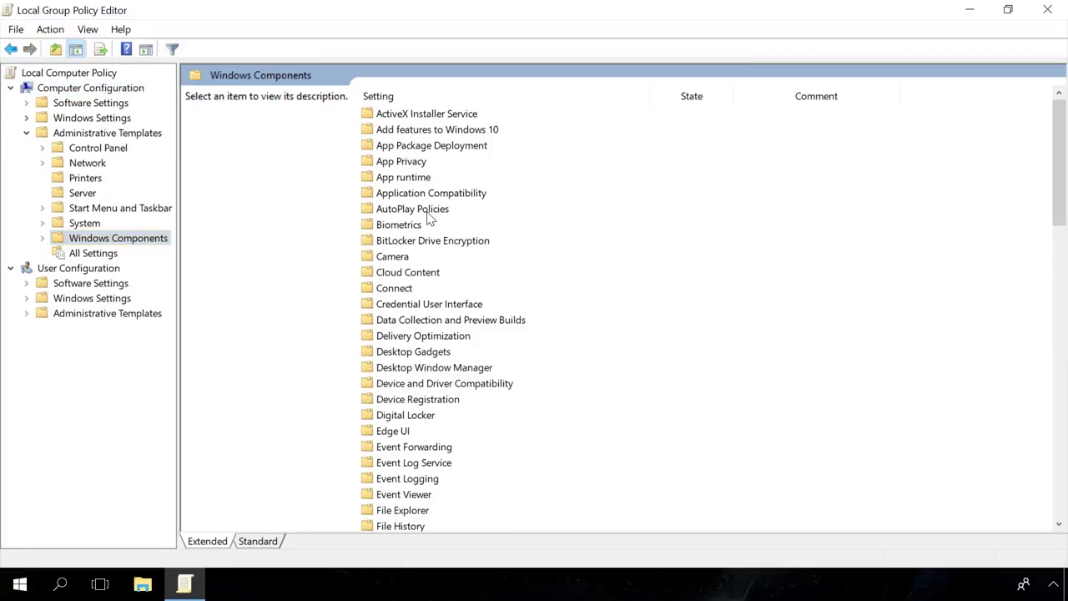
scroll(429, 219, down, 6)
scroll(429, 218, down, 10)
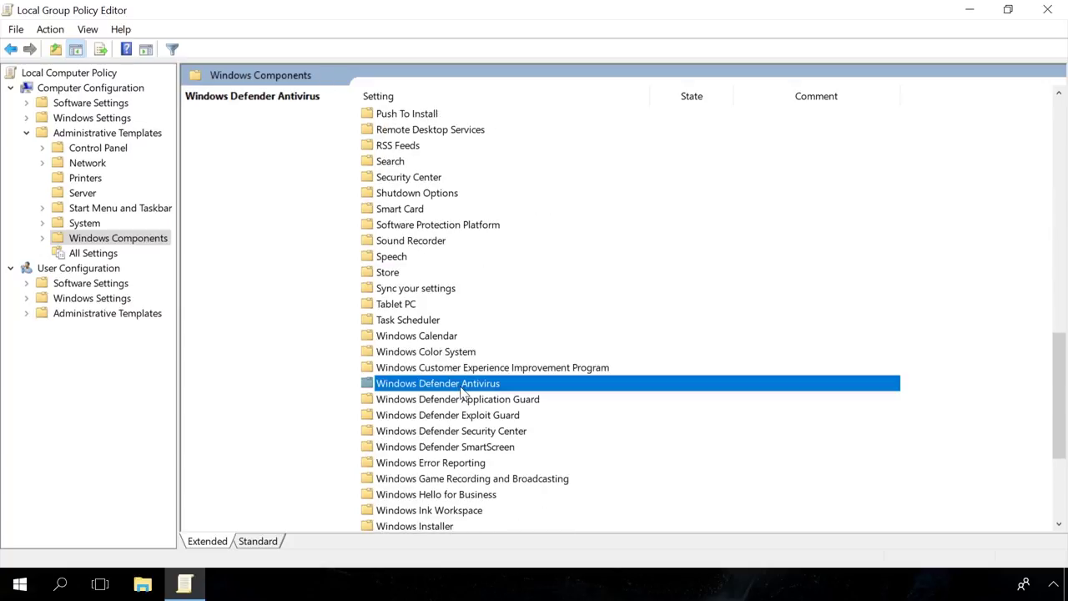
double_click(438, 383)
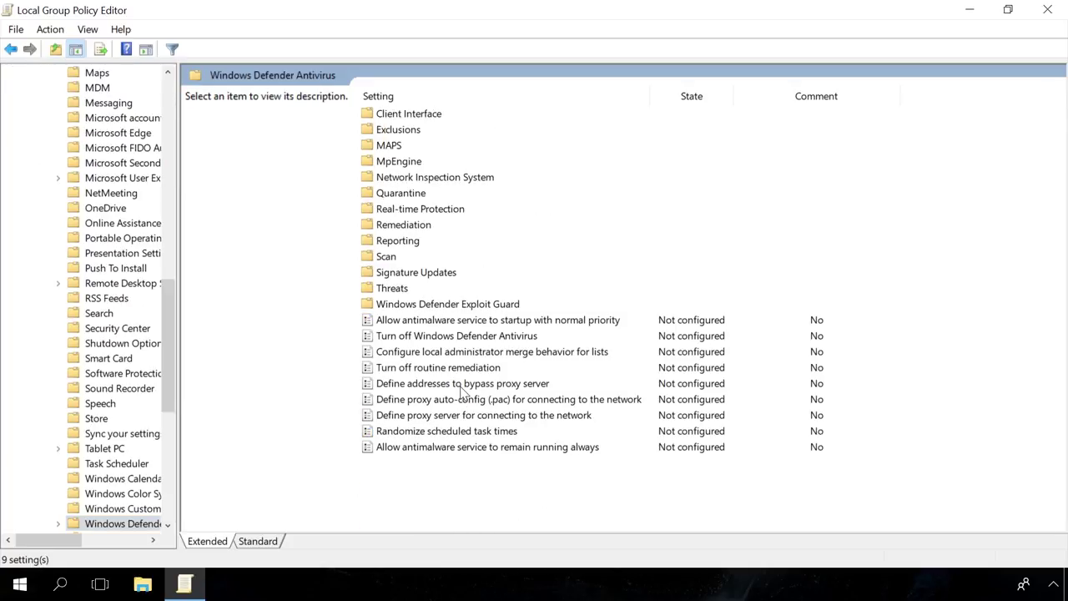
double_click(449, 304)
double_click(440, 130)
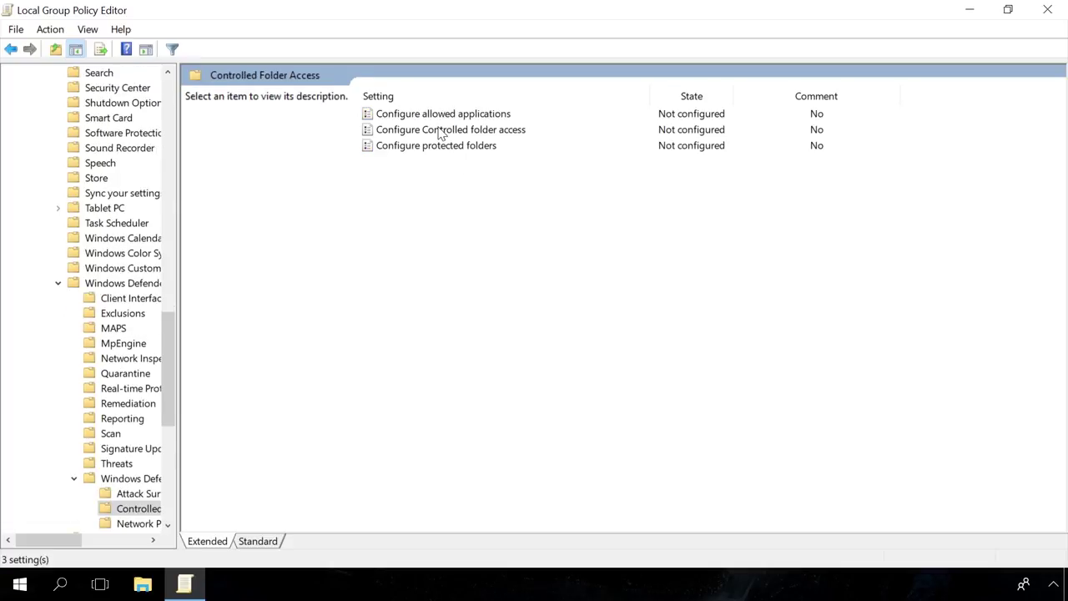
Enable Configure Controlled folder access and try guard modes Block, Audit Mode, then Disable (Default).
double_click(440, 131)
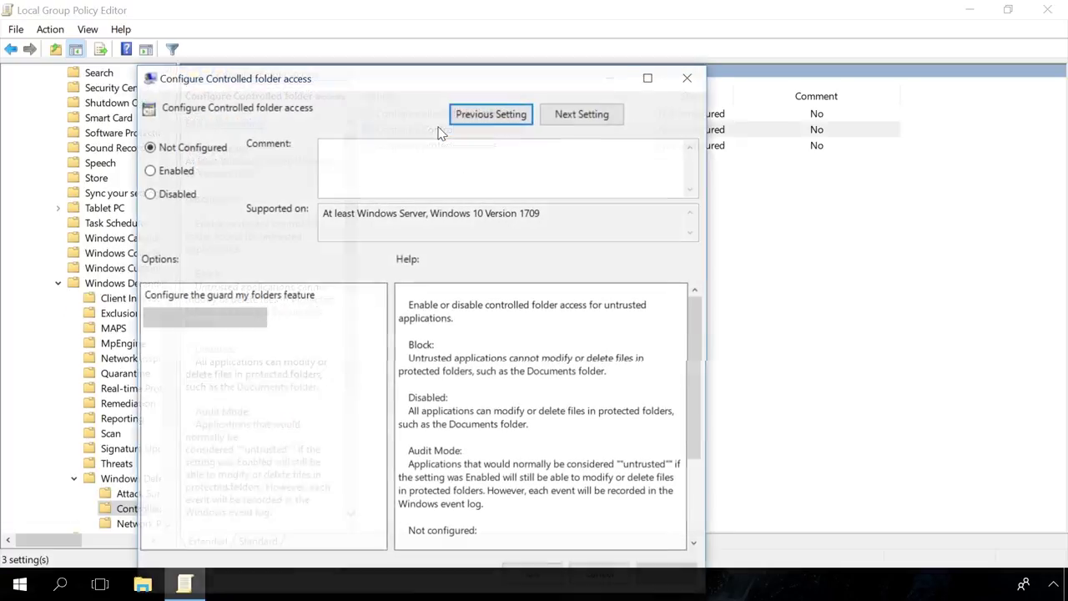
drag(397, 75, 464, 39)
click(239, 134)
click(266, 287)
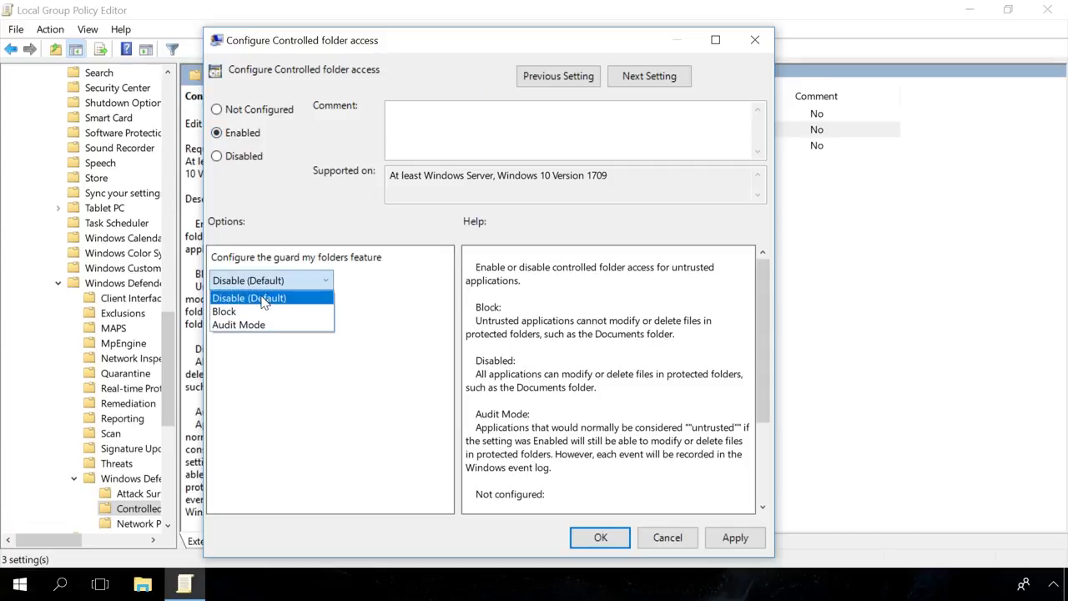
click(262, 312)
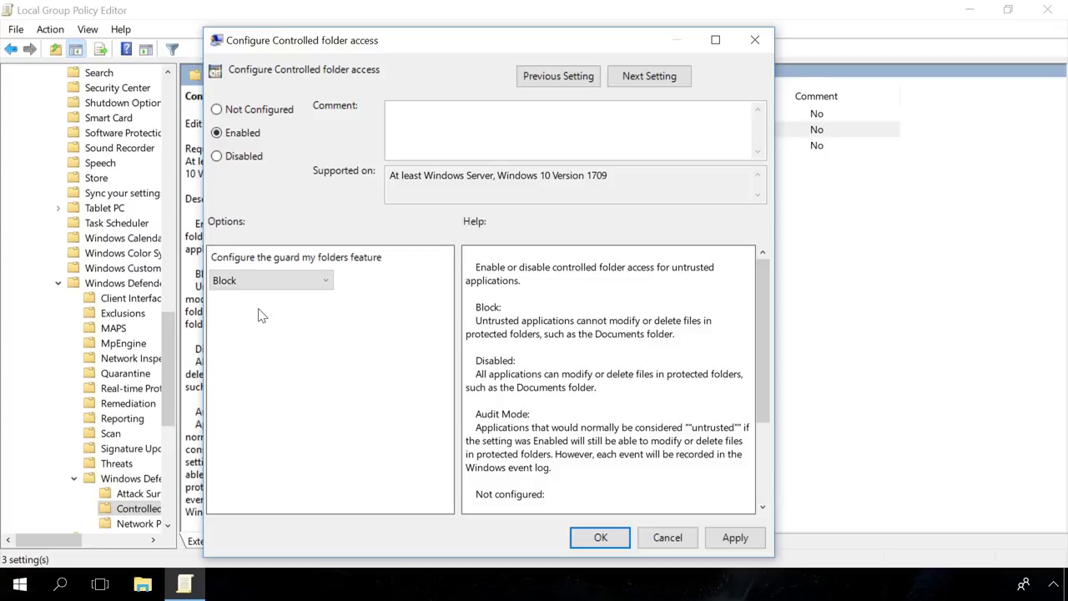
click(269, 280)
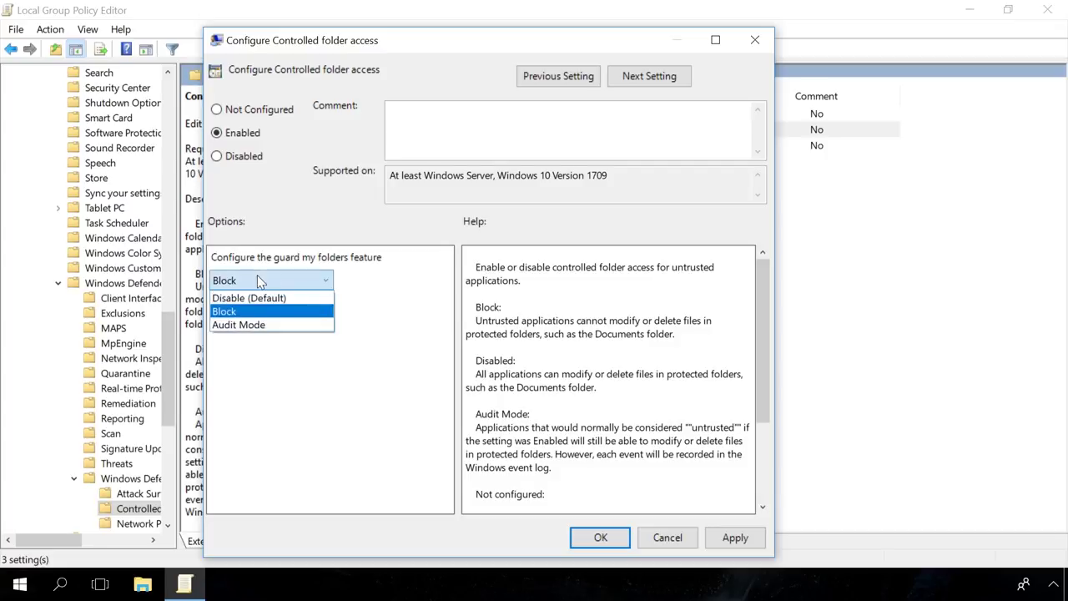
click(246, 324)
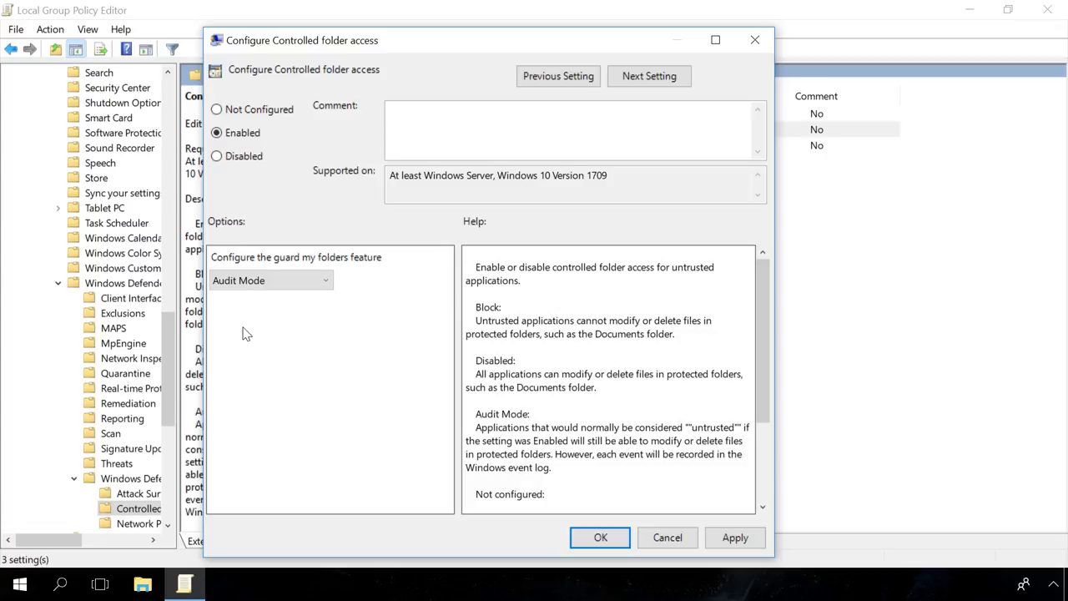
click(246, 284)
click(248, 298)
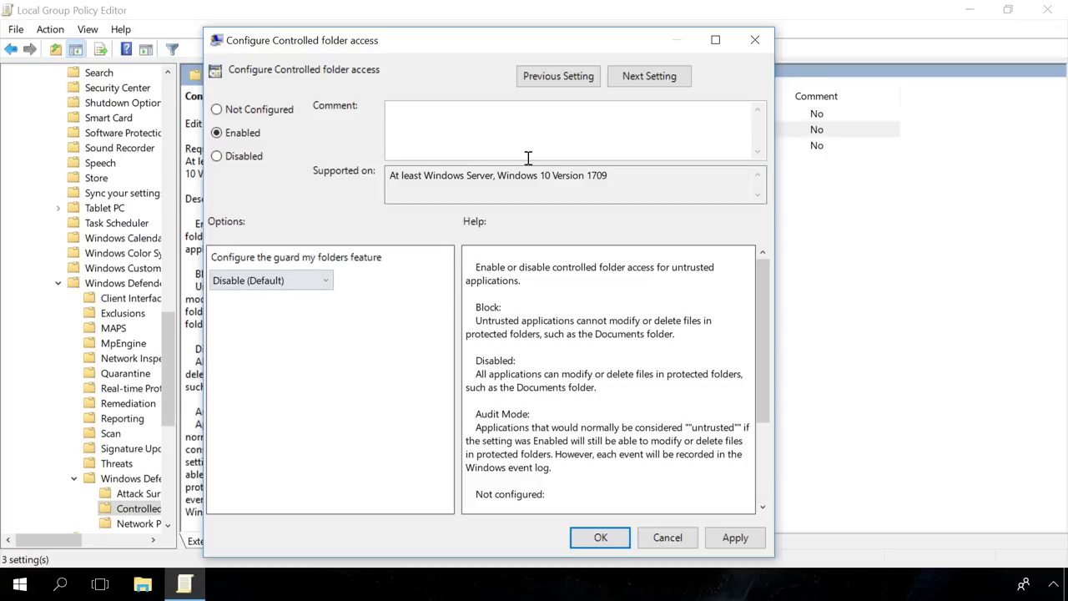
Close the policy unsaved and read the allowed applications and protected folders policy descriptions.
click(755, 39)
click(531, 114)
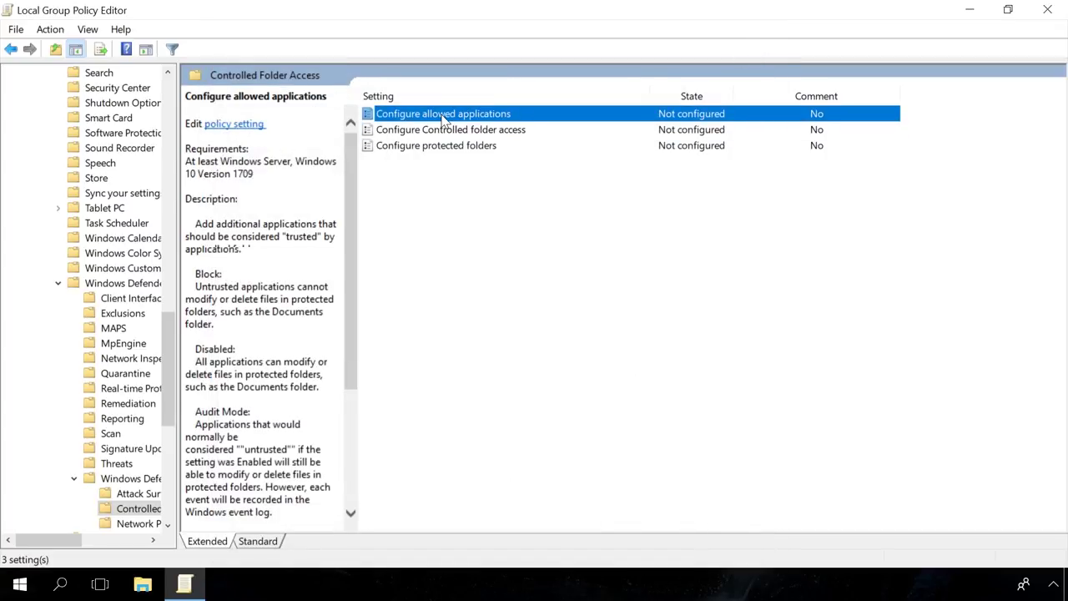
click(428, 147)
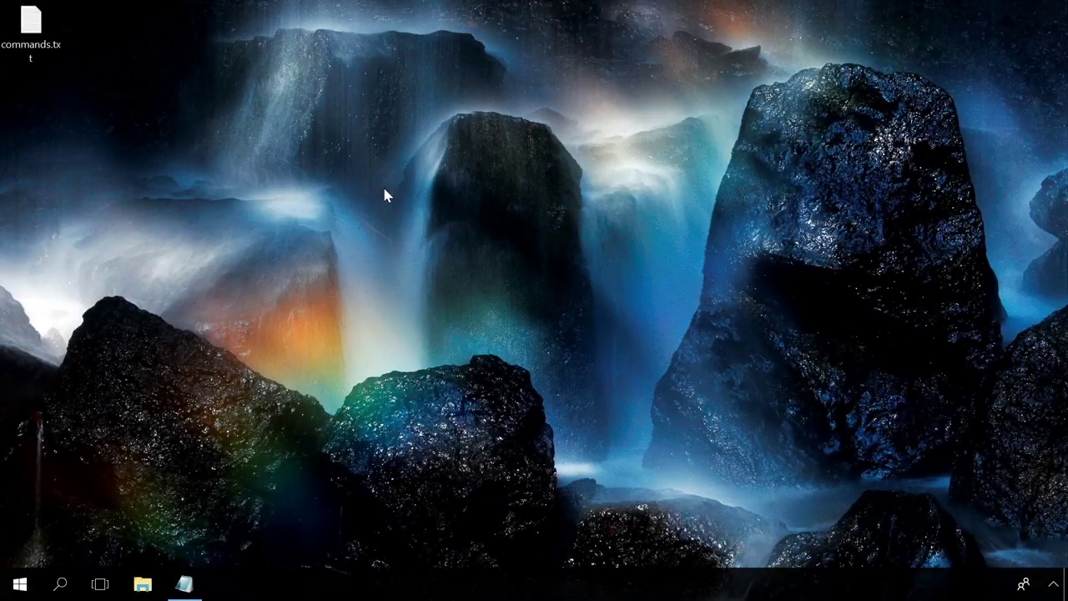
Open PowerShell (Admin) maximized and run the Set-MpPreference command enabling Controlled Folder Access.
right_click(20, 584)
click(134, 359)
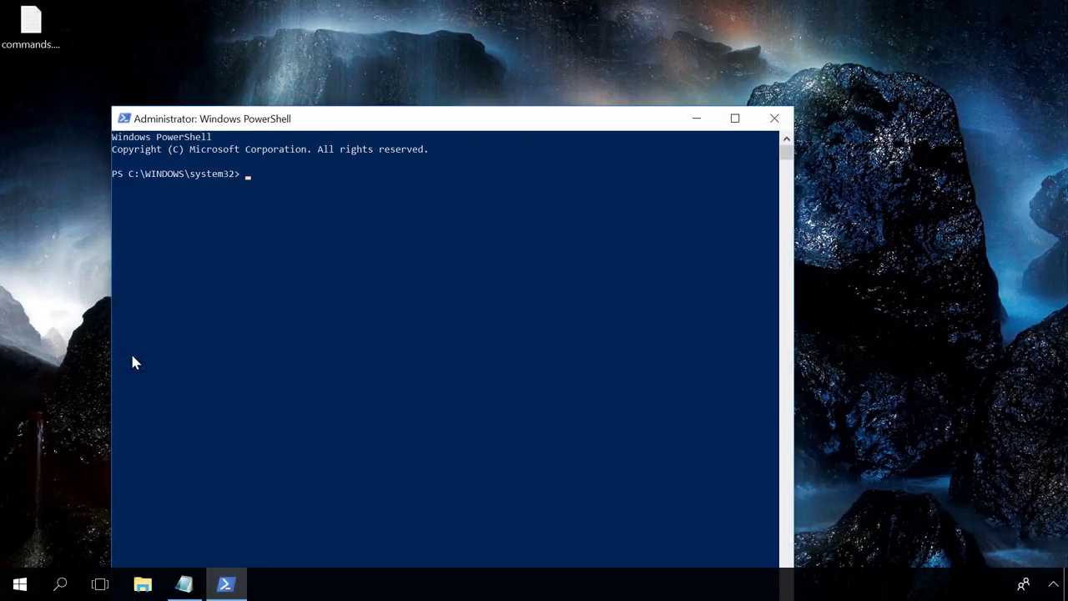
click(736, 118)
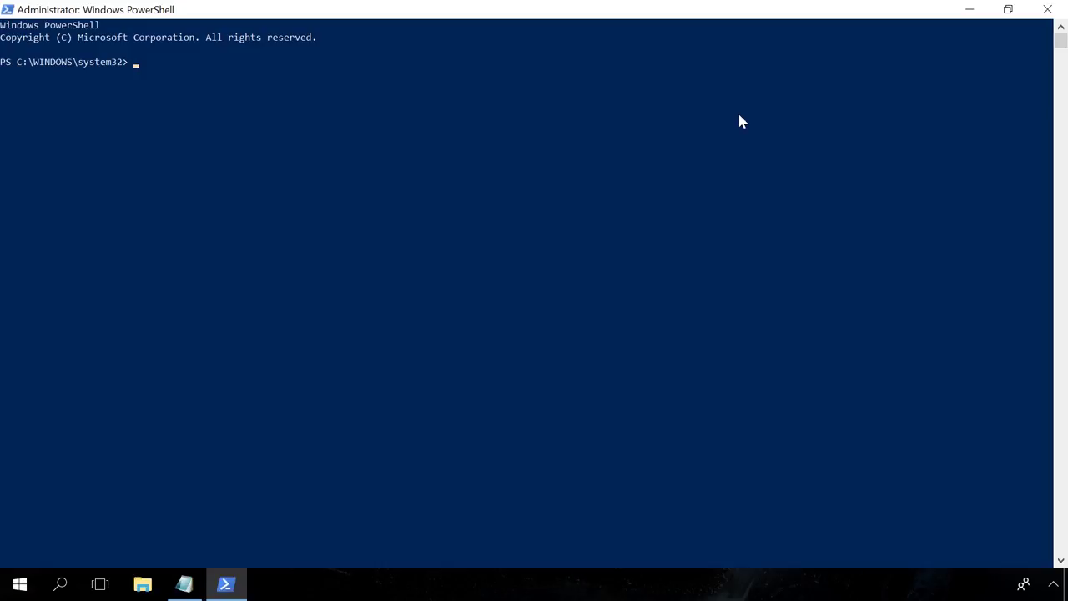
text(Set-MpPreference -EnableControlledFolderAccess Enabled)
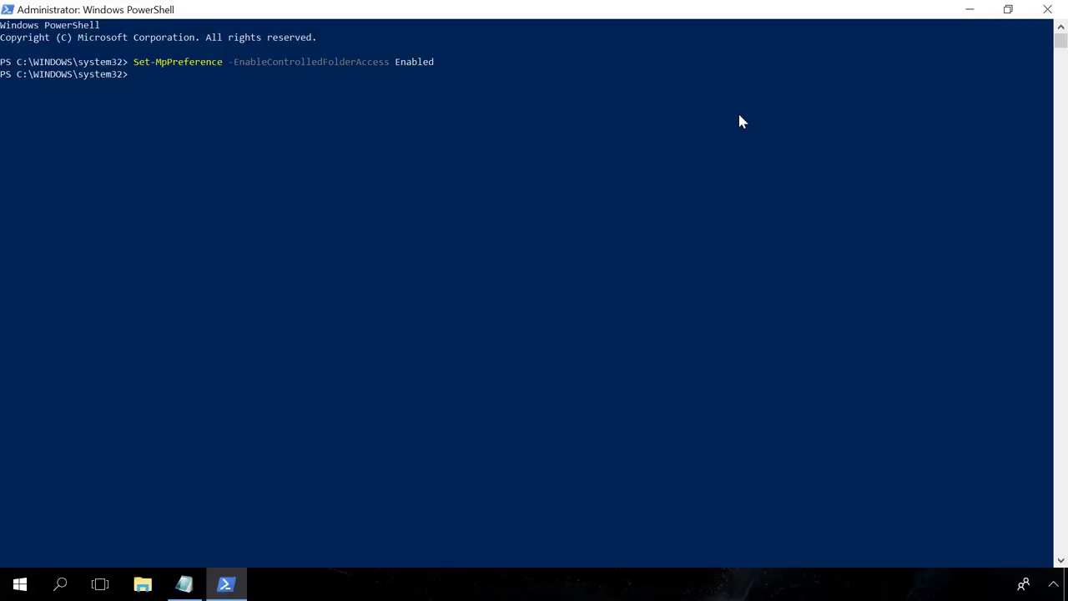
Copy from commands.txt and run the Add-MpPreference command protecting the Downloads folder.
click(184, 584)
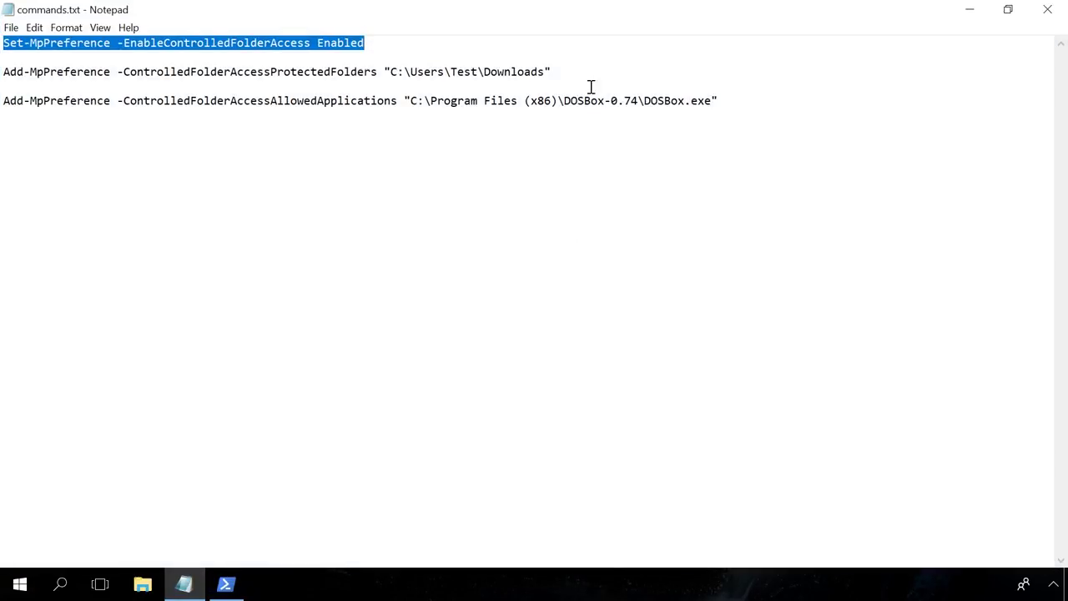
drag(551, 72, 3, 74)
key(ctrl+c)
key(alt+Tab)
key(ctrl+v)
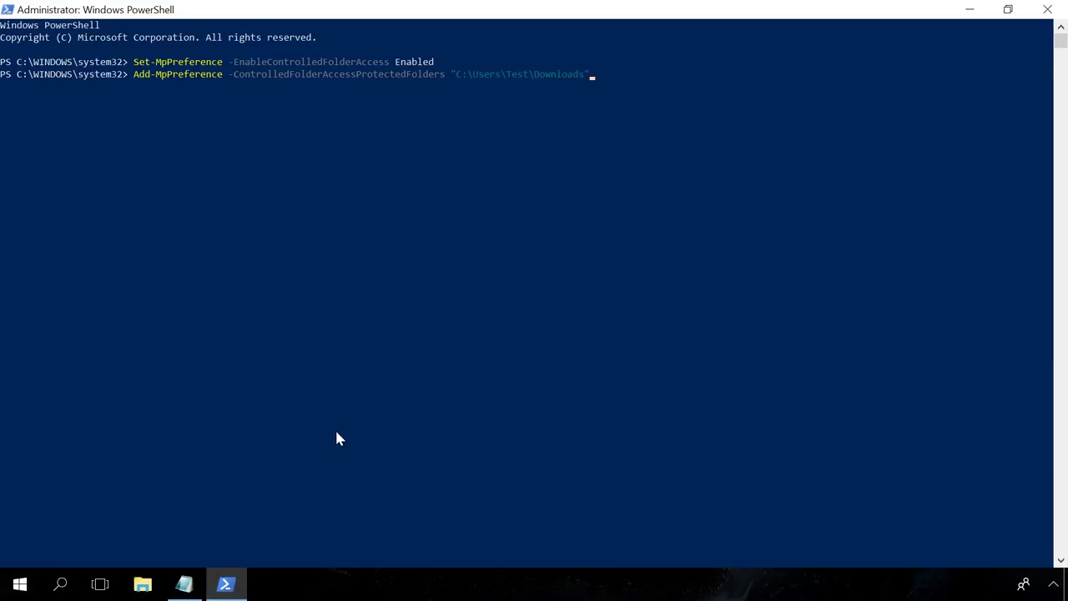
key(Return)
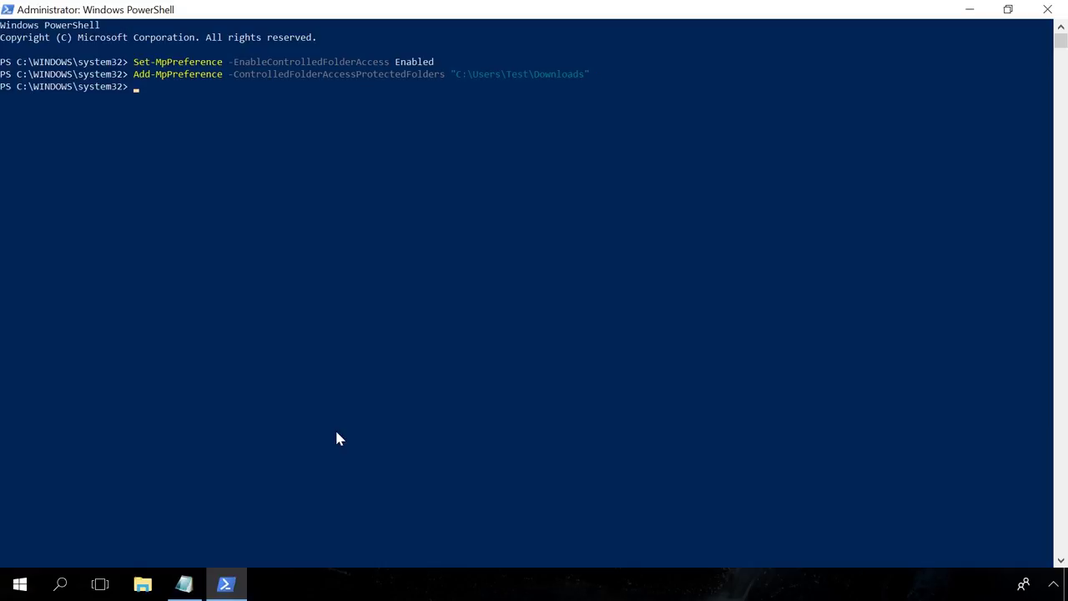
Copy and run the Add-MpPreference command allowing DOSBox.exe.
key(alt+Tab)
drag(720, 101, 3, 118)
key(ctrl+c)
click(225, 584)
right_click(395, 327)
key(Return)
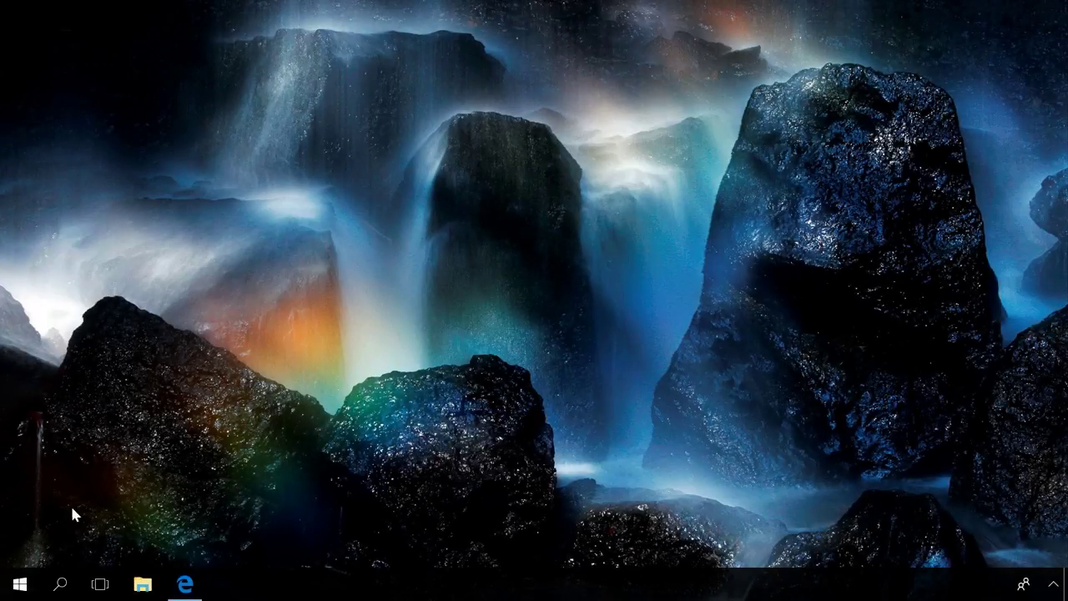
Launch Event Viewer by searching 'event', expand Custom Views, and check the Action menu.
click(60, 585)
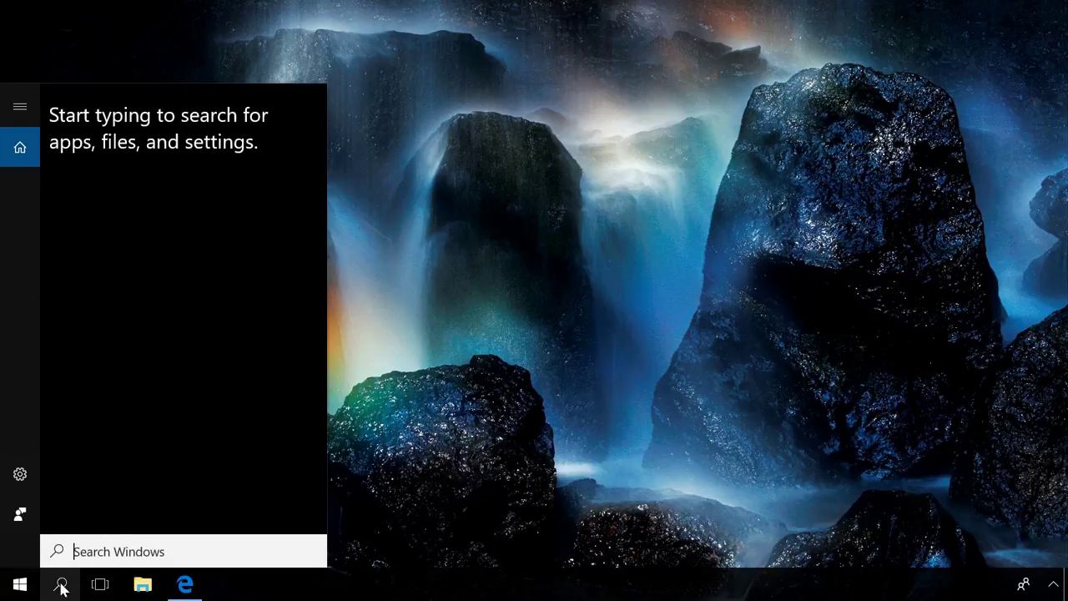
text(event)
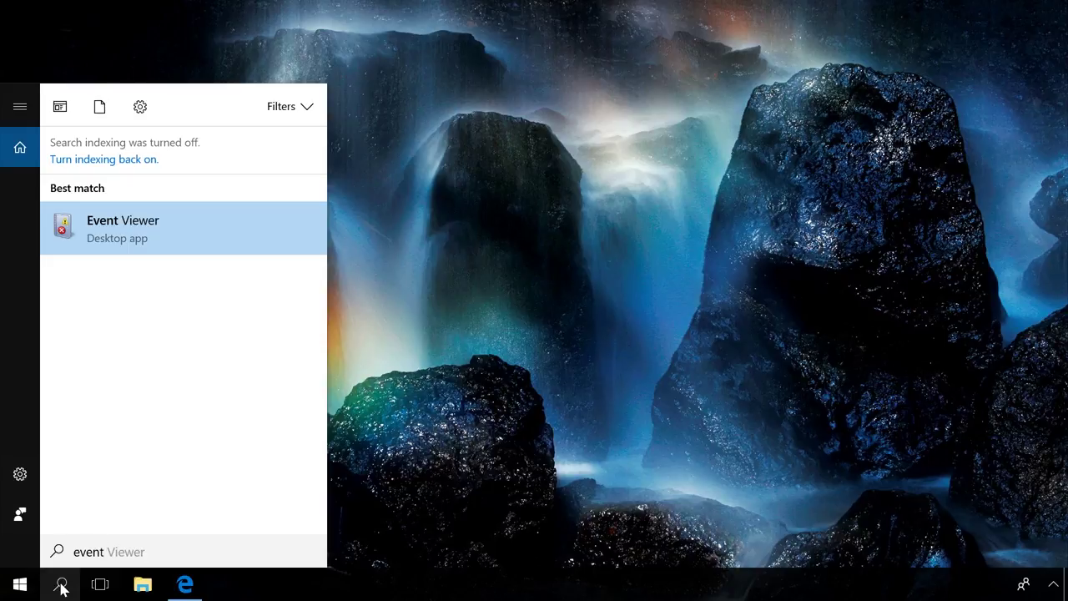
click(176, 227)
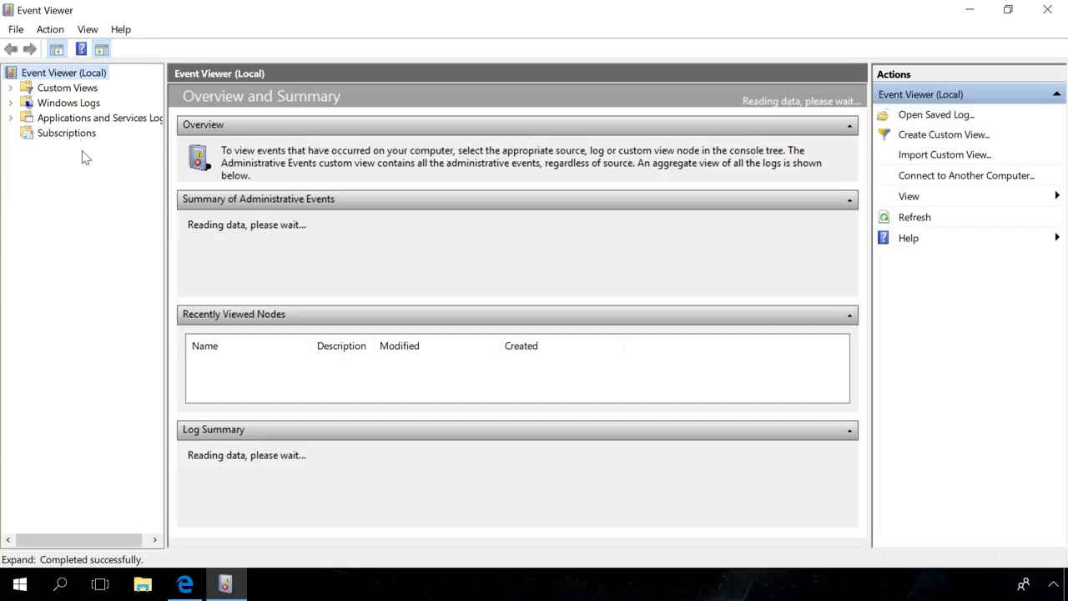
click(65, 89)
click(10, 88)
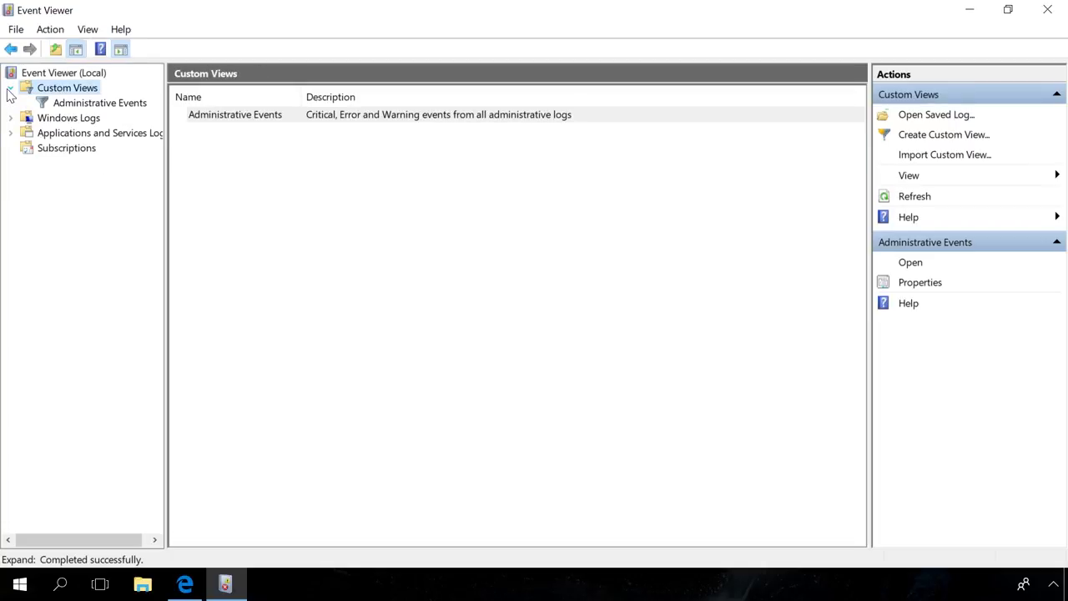
click(52, 30)
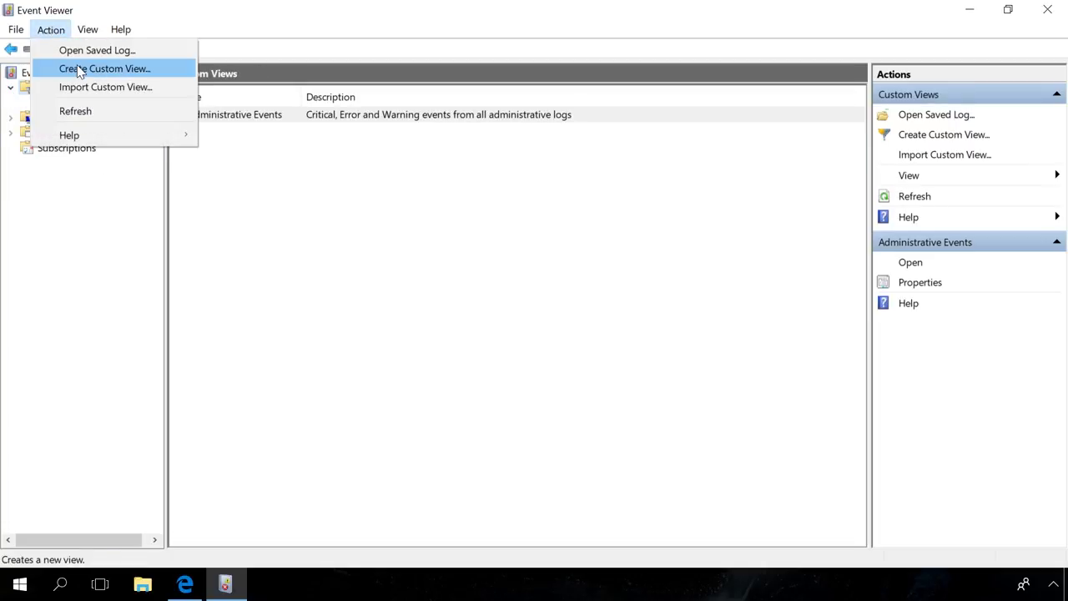
click(72, 203)
Save the Windows Defender Exploit Guard evaluation package zip from the Docs page to the Desktop.
click(185, 584)
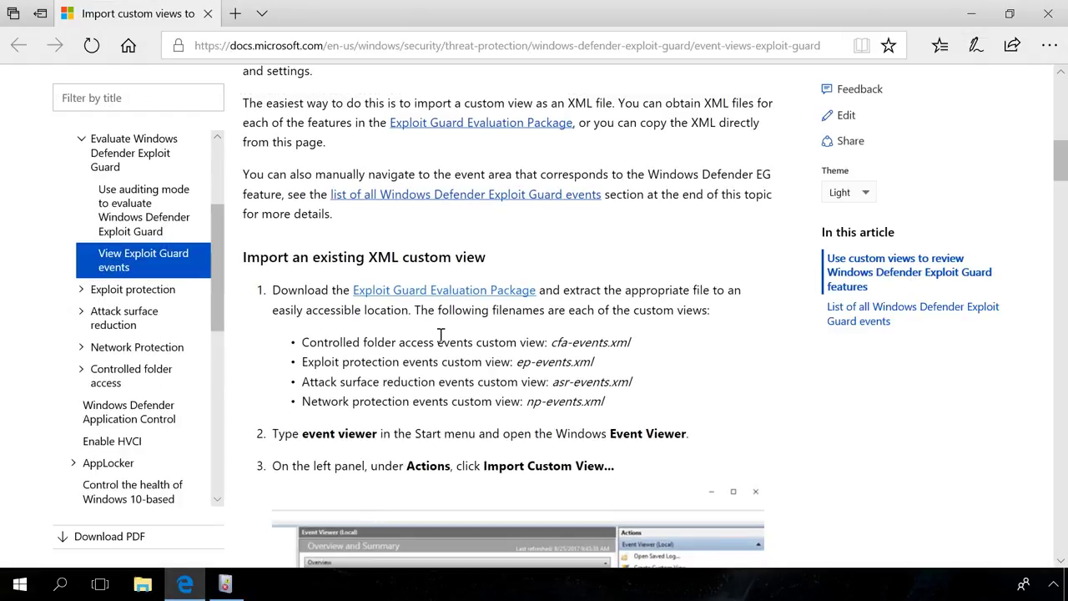
click(410, 292)
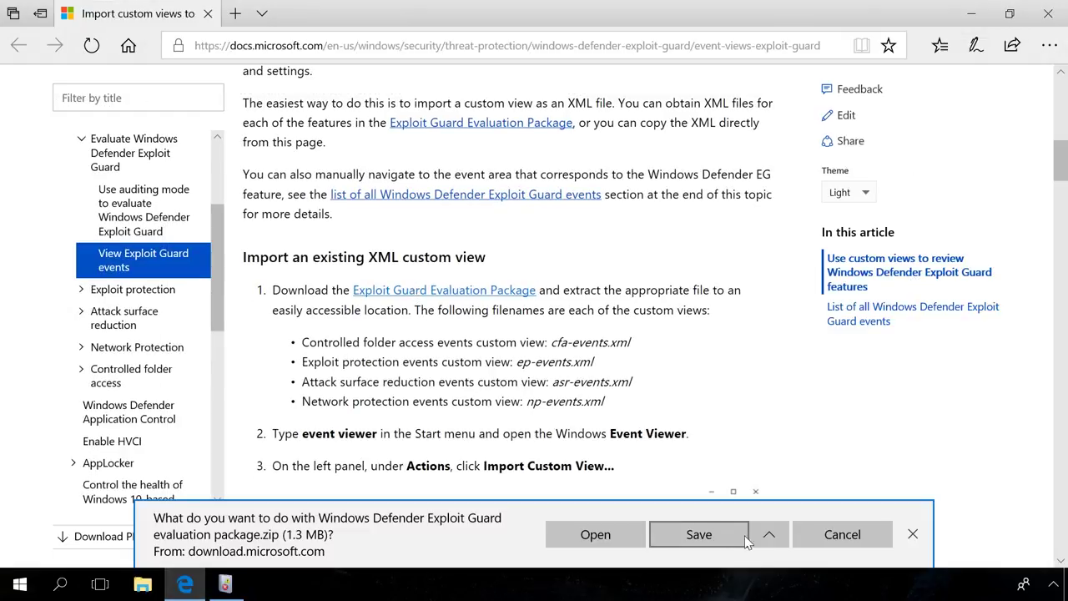
click(768, 537)
click(712, 506)
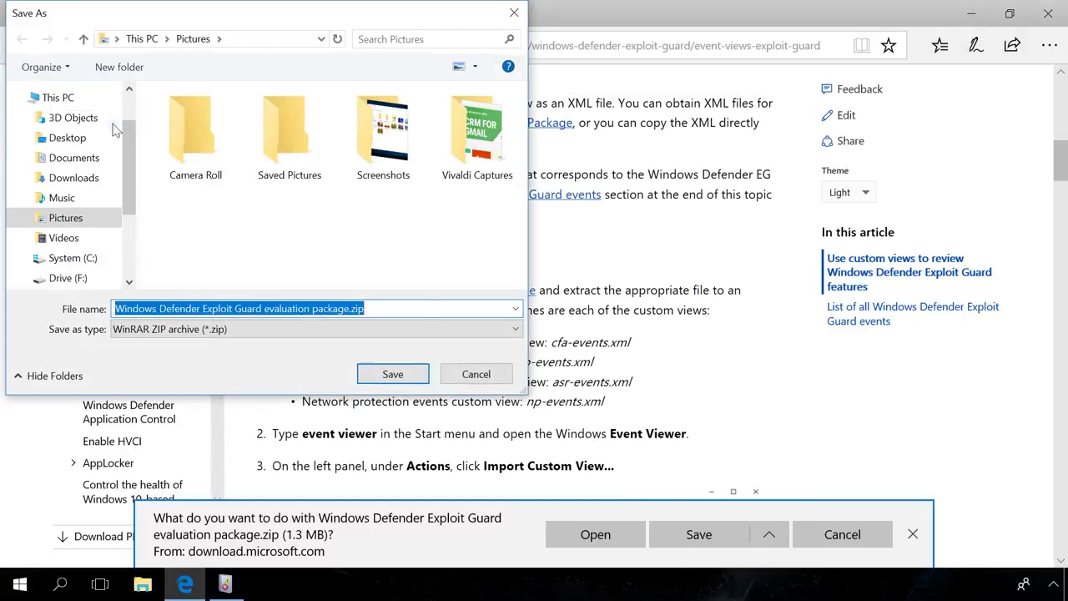
click(73, 138)
click(391, 374)
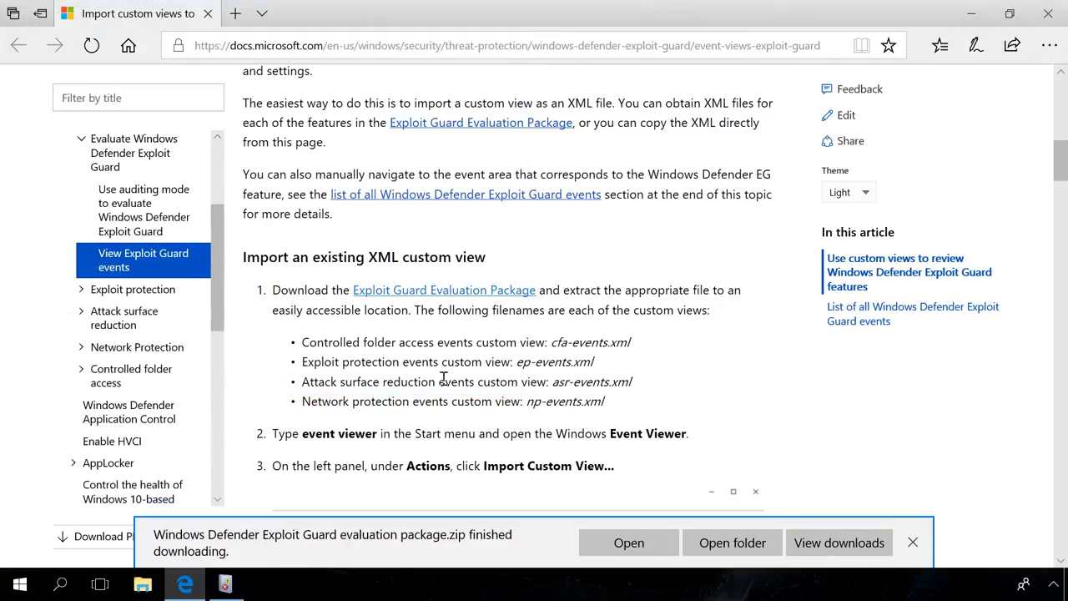
Clear the desktop and open the evaluation package zip in WinRAR, dismissing the licence reminder.
click(970, 14)
click(975, 9)
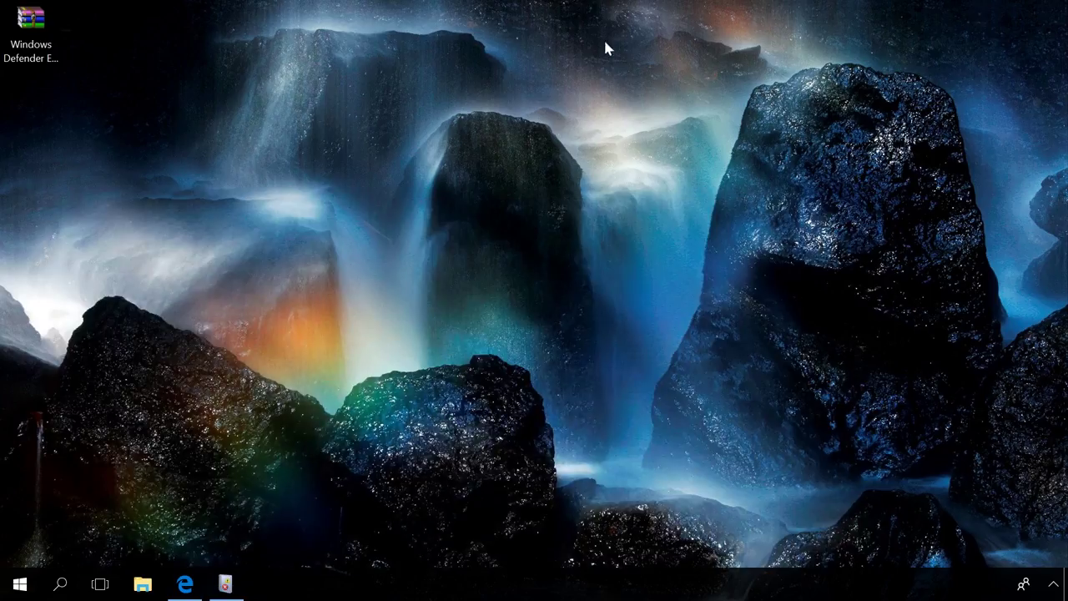
double_click(31, 29)
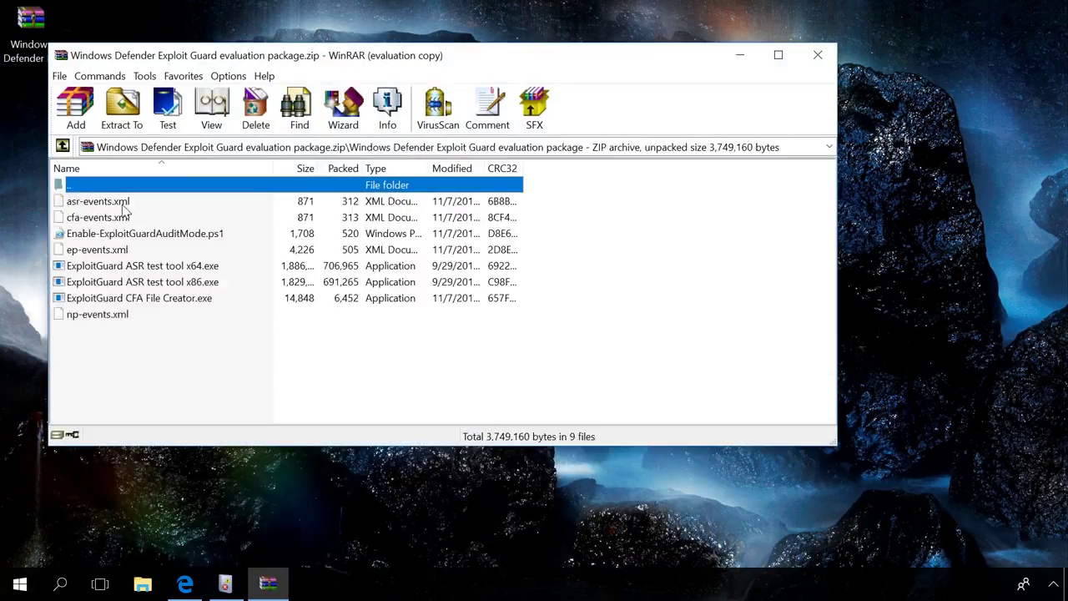
click(571, 187)
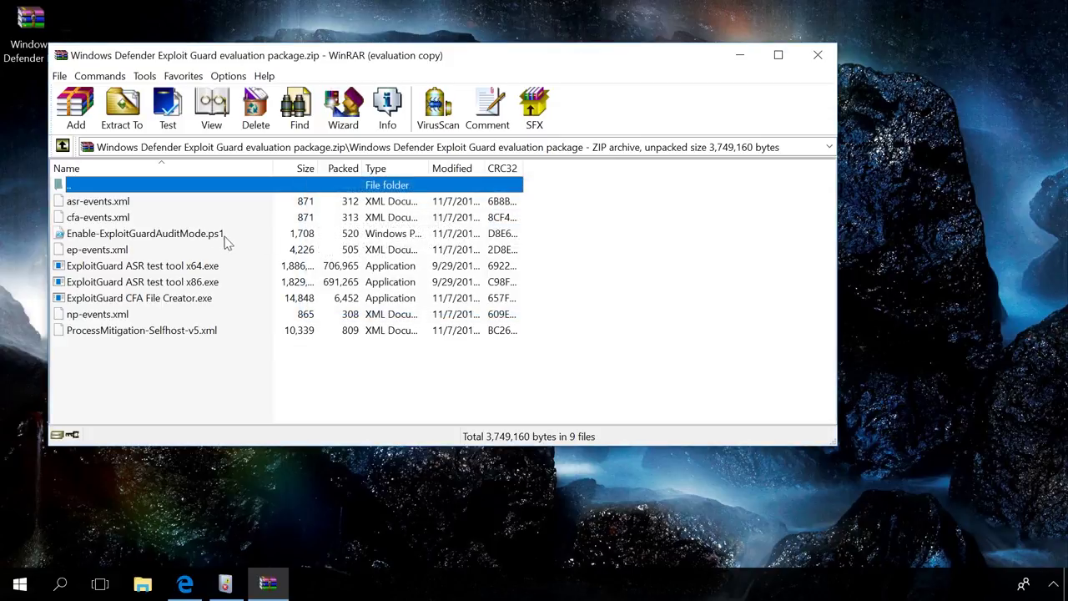
Extract cfa-events.xml from the archive to the Desktop.
click(125, 219)
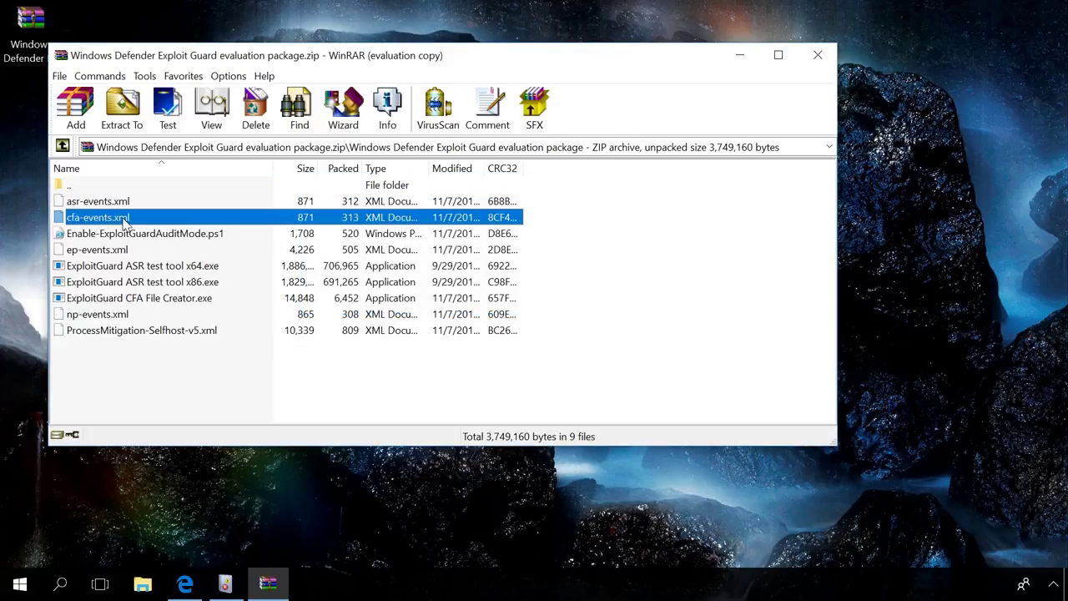
right_click(125, 221)
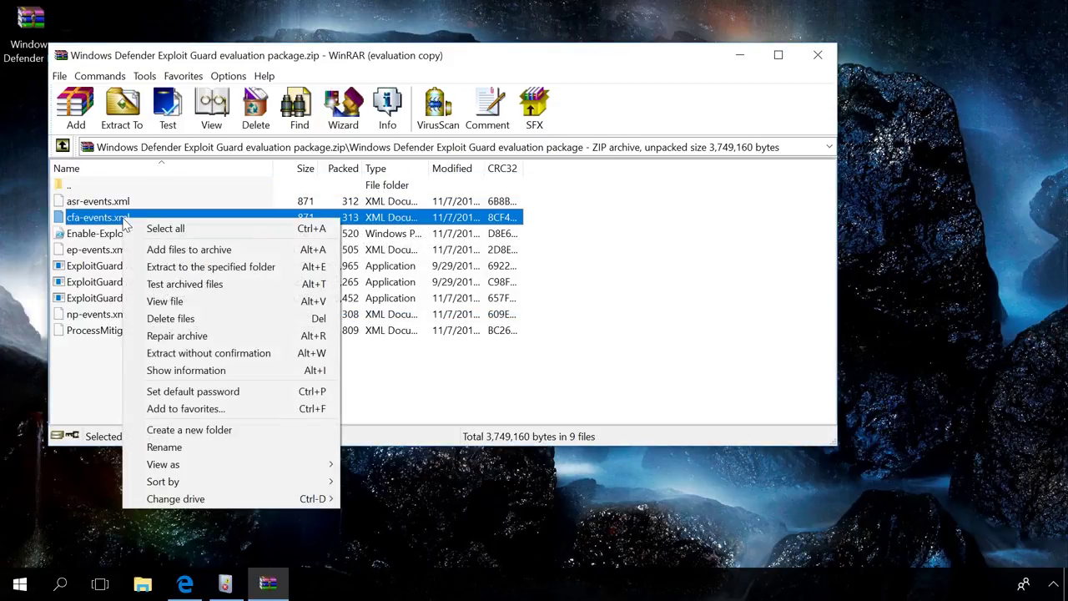
click(214, 267)
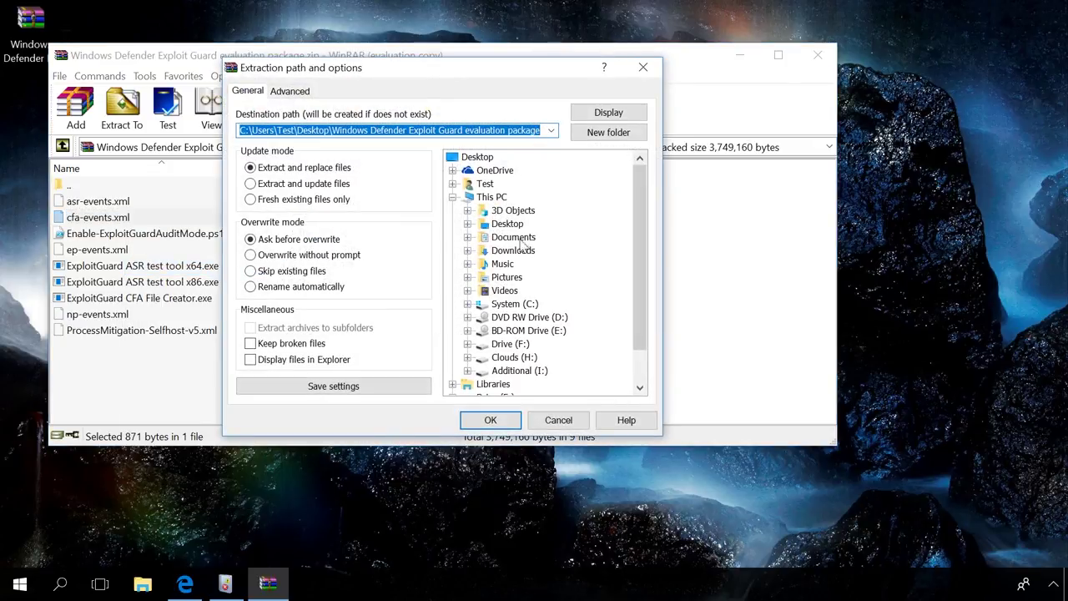
click(511, 224)
click(494, 420)
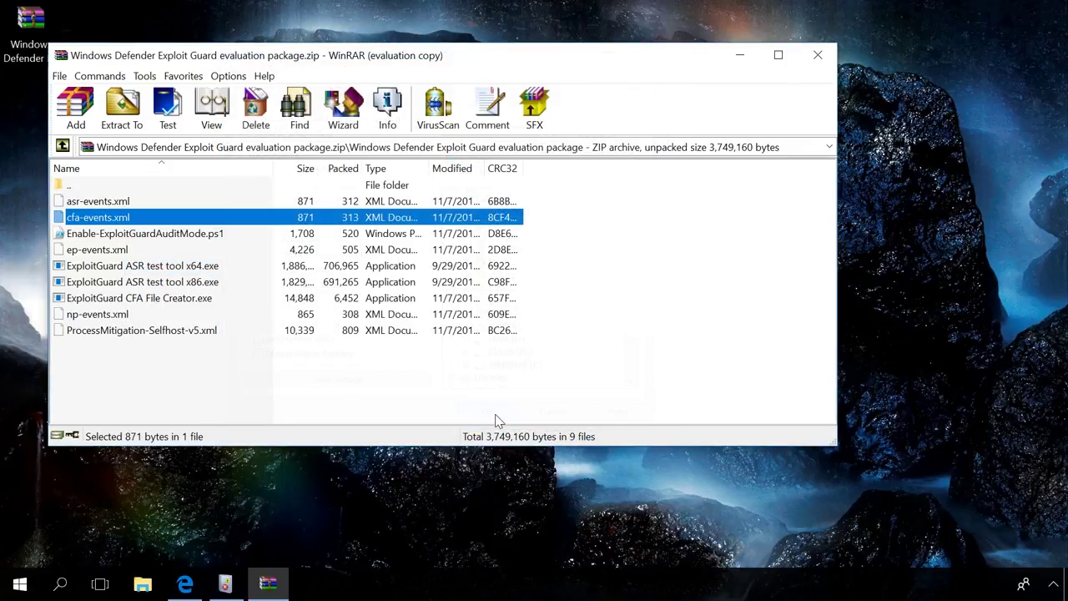
Import Desktop\cfa-events.xml as a custom view and display the Controlled Folder Access view's 10 events.
click(225, 584)
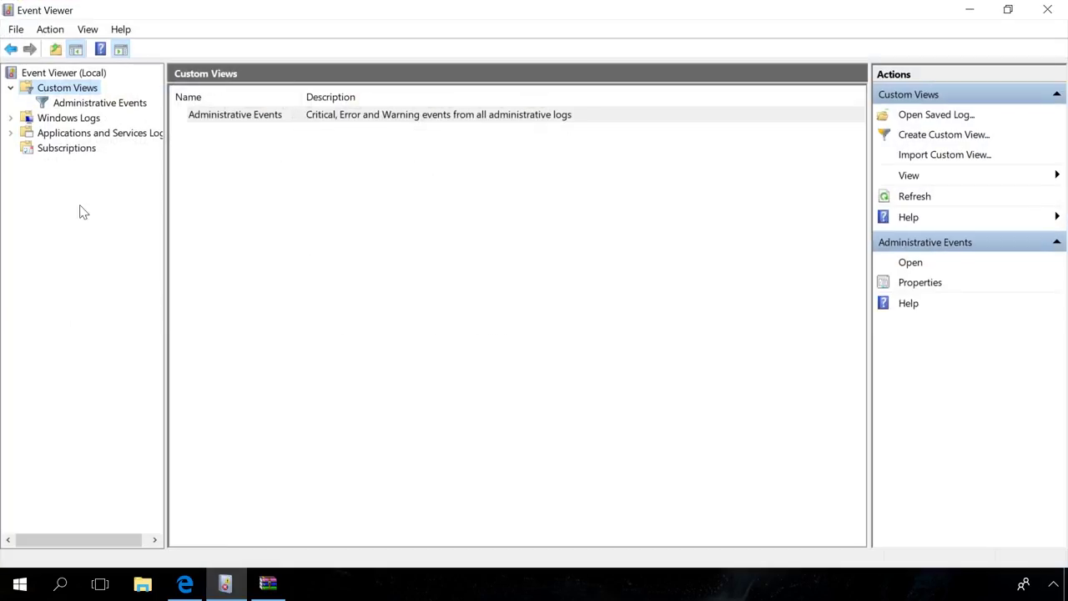
click(50, 29)
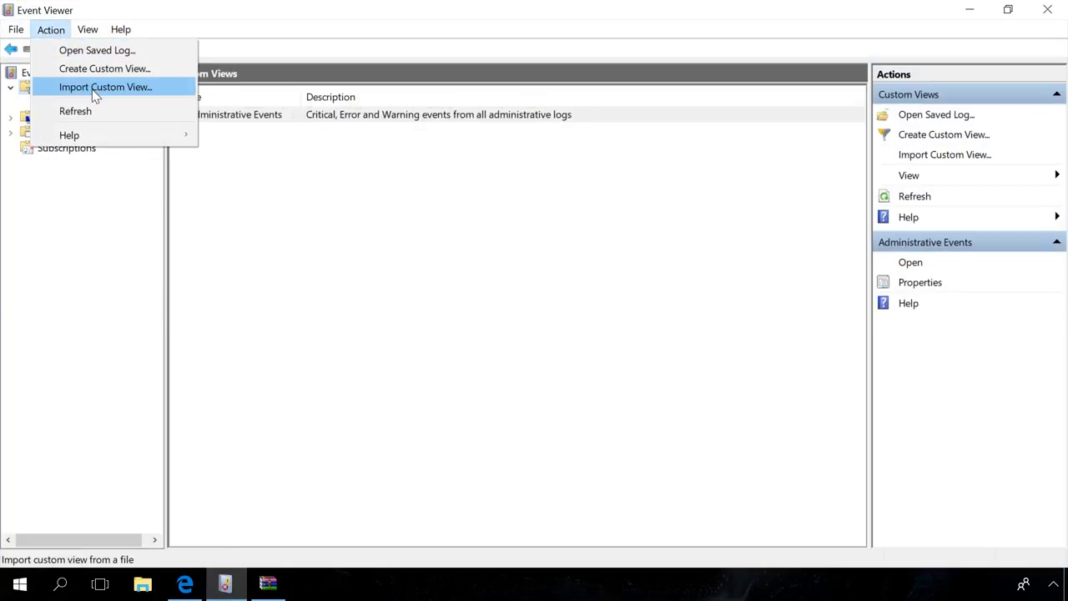
click(92, 87)
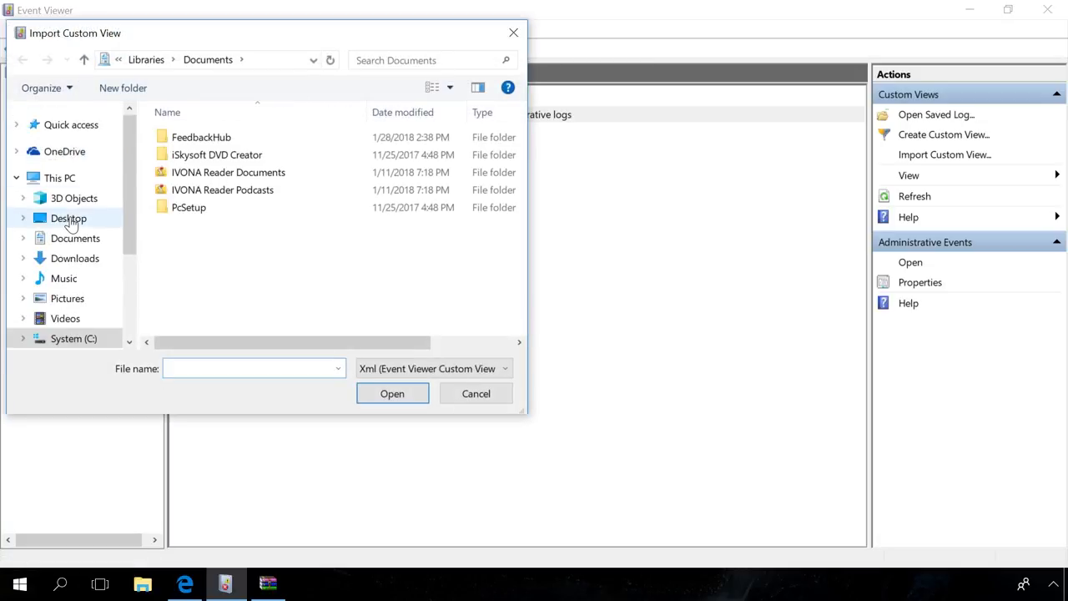
click(68, 218)
click(202, 137)
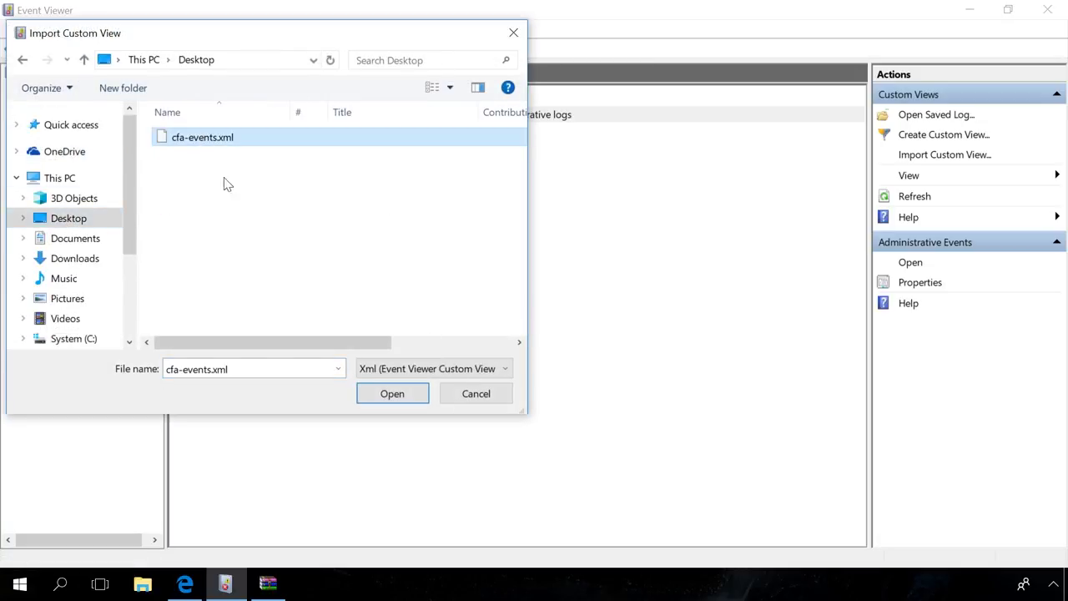
click(392, 393)
click(647, 267)
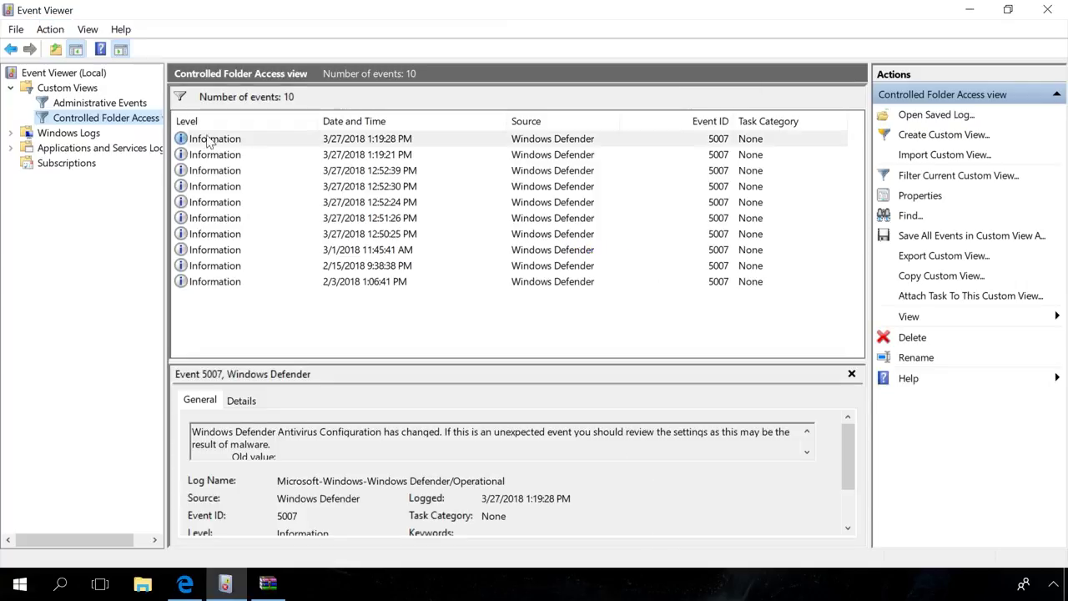
click(134, 117)
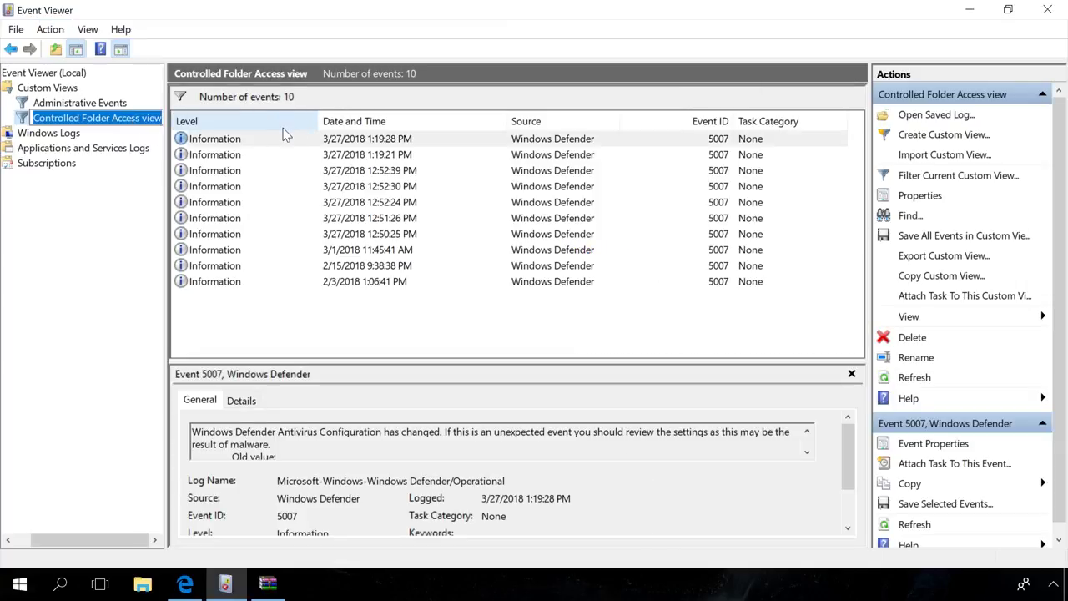